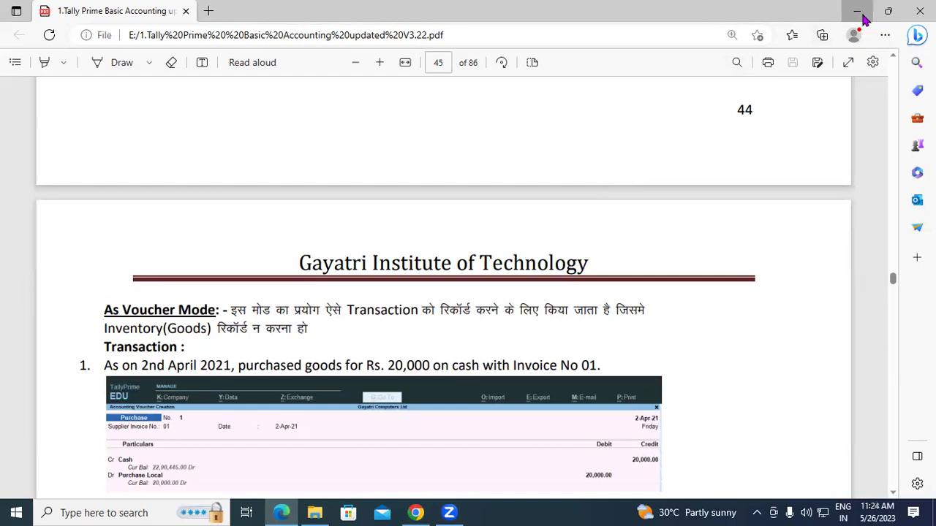
Step: Minimise the PDF, browser and File Explorer windows and launch TallyPrime from the desktop
click(859, 13)
click(858, 9)
click(859, 8)
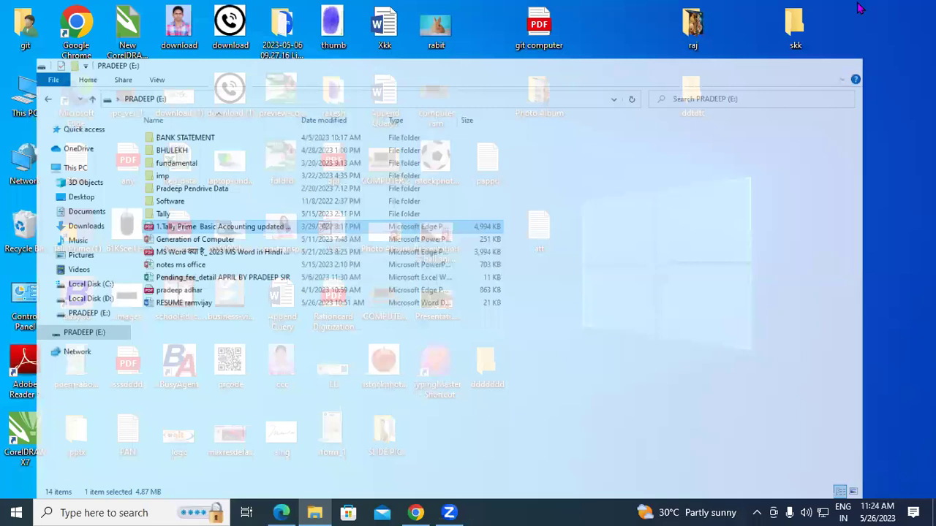
double_click(81, 234)
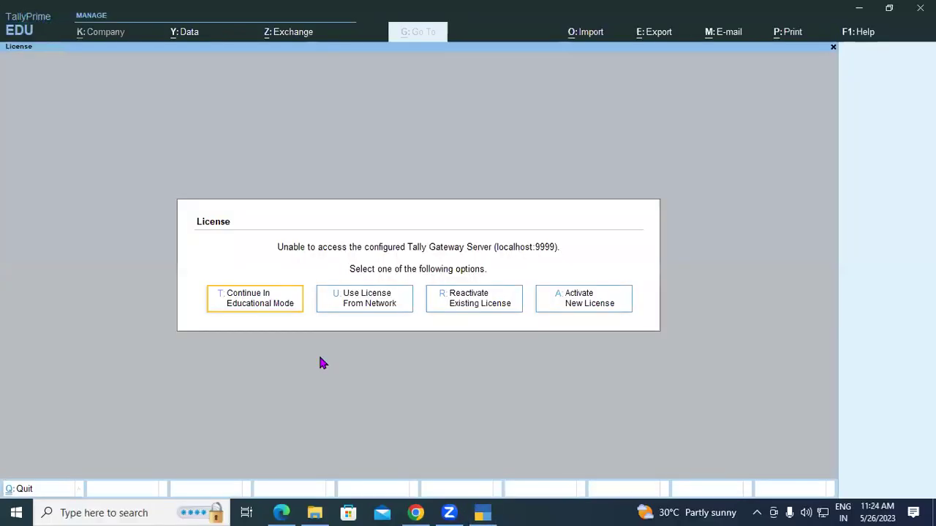
Step: Continue in Educational Mode and load Gayatri Cumputers Ltd from D:\tally11am
click(256, 300)
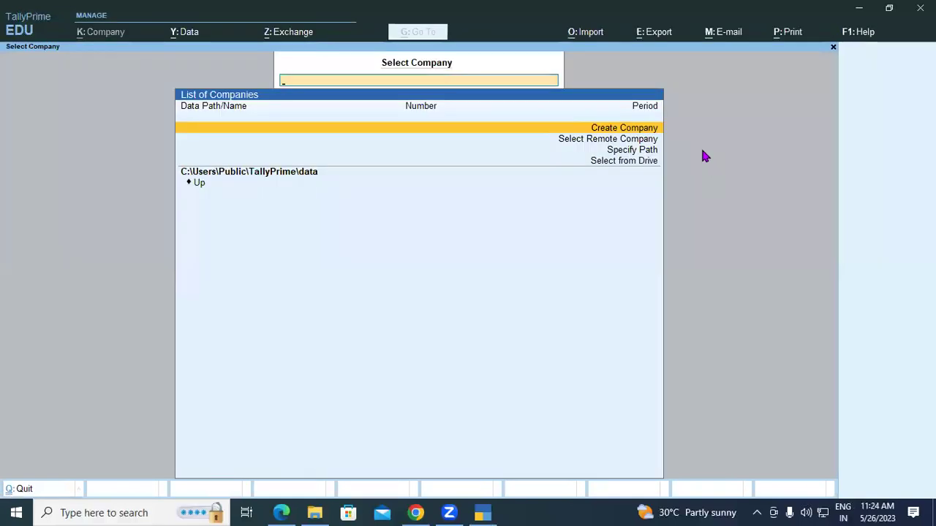
click(635, 161)
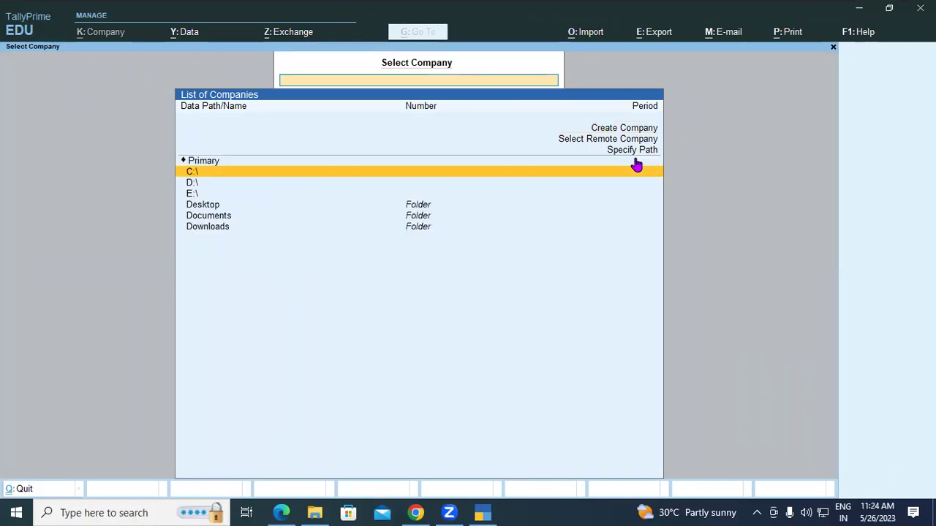
key(Down)
key(Return)
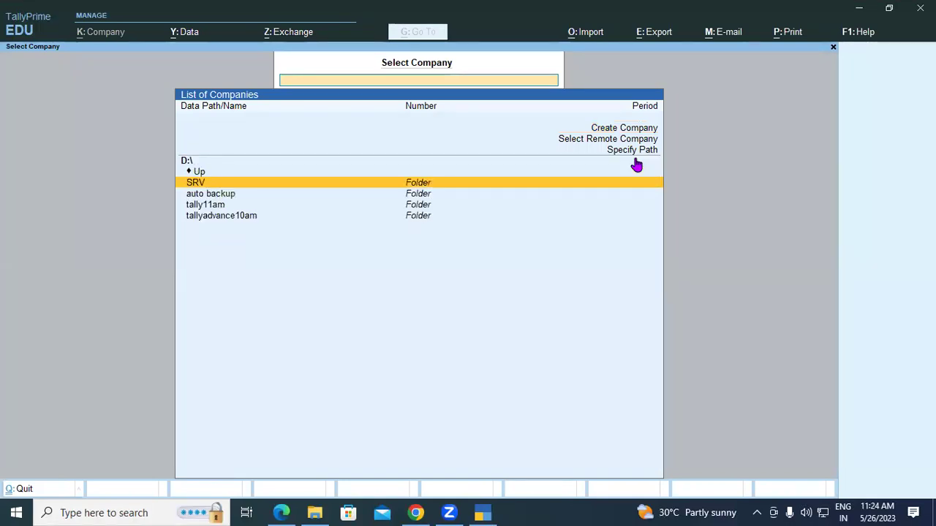
key(Down)
key(Down)
key(Return)
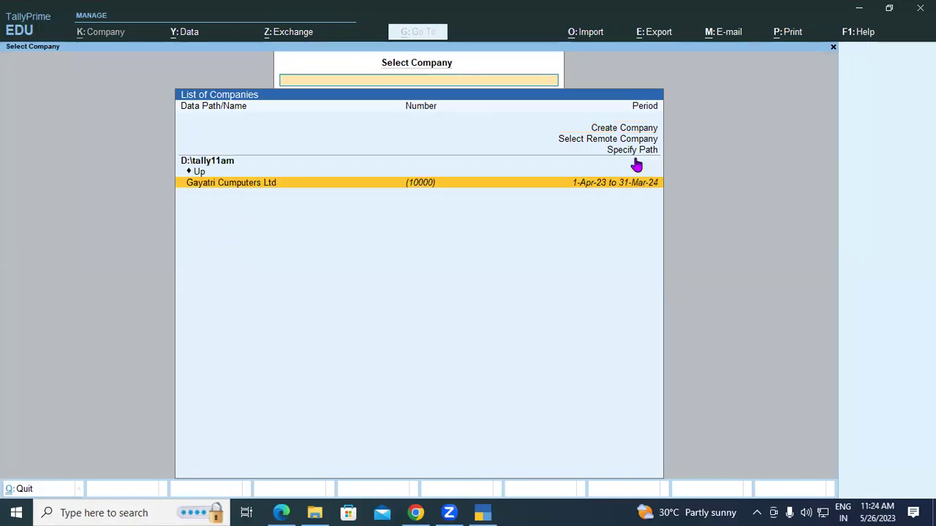
key(Return)
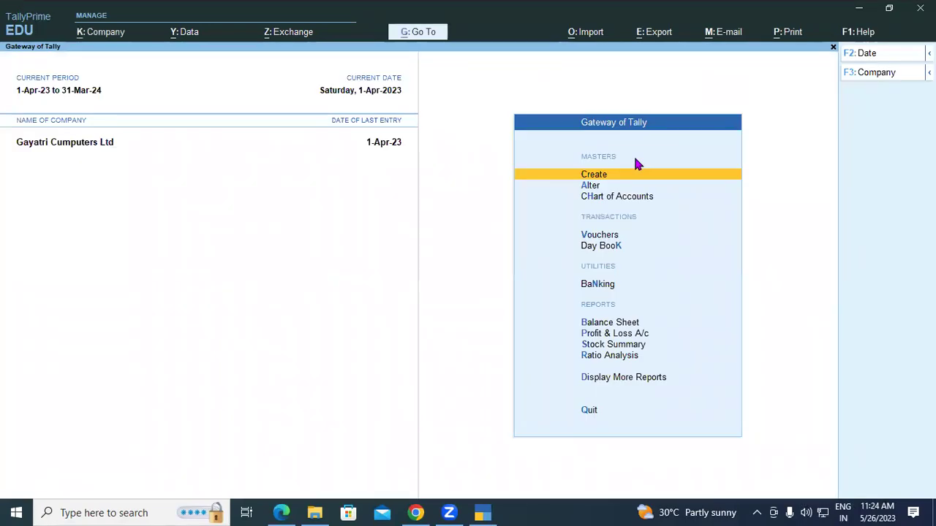
Step: Start a Purchase voucher (F9) and bring up the Change Voucher Mode choices
key(Down)
key(Down)
key(Down)
key(Down)
key(Down)
key(Up)
key(Up)
key(Return)
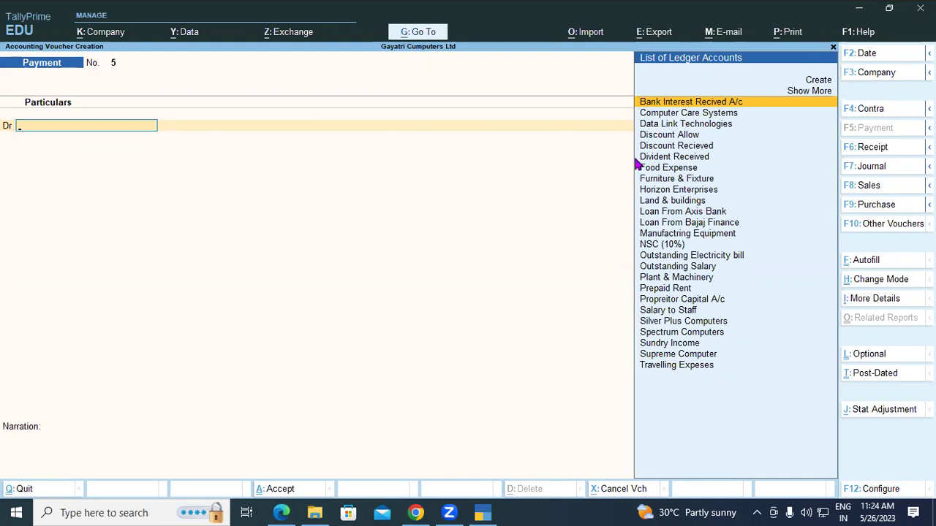
key(F9)
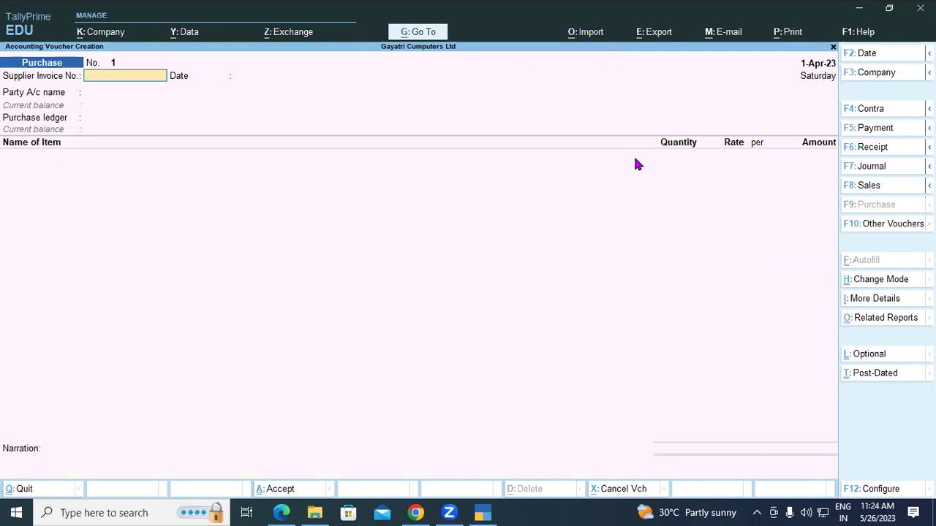
key(ctrl+h)
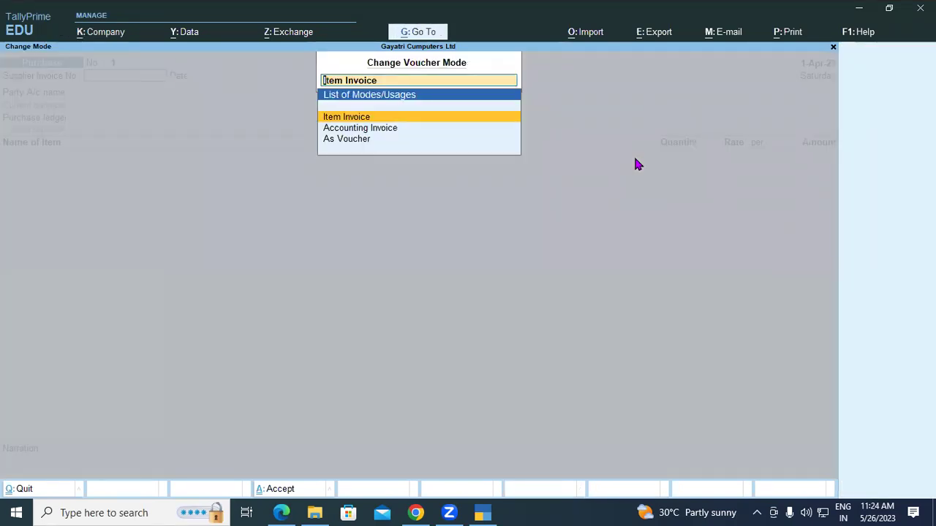
Step: Switch the voucher to As Voucher mode and enter Supplier Invoice No. 01
key(Down)
key(Down)
key(Return)
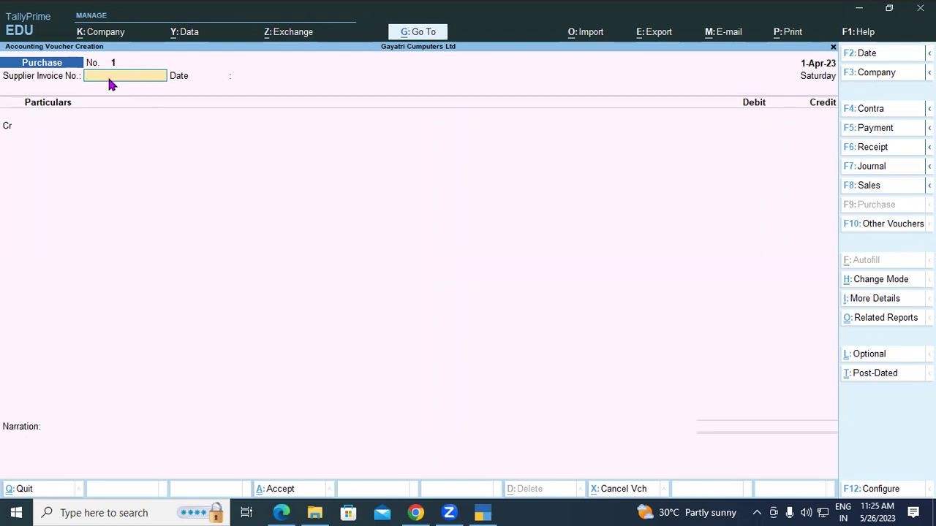
text(01)
key(Return)
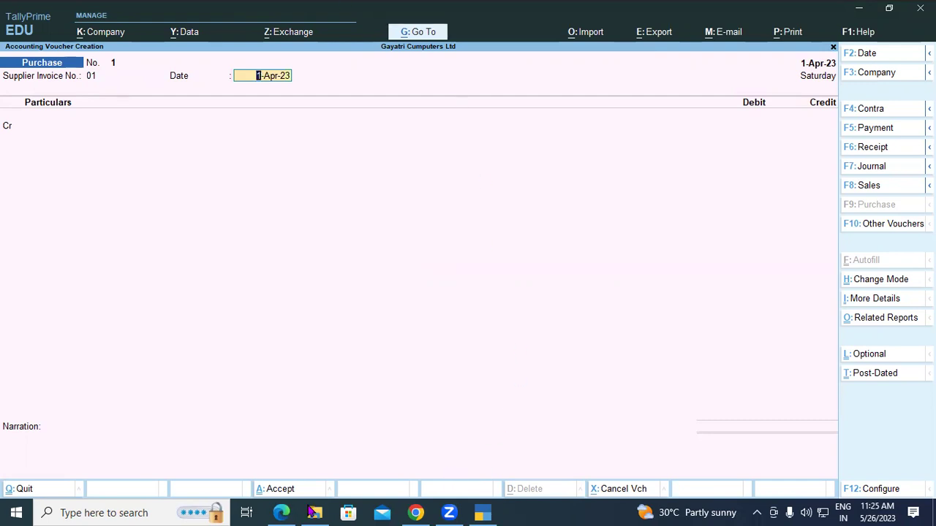
Step: Check the tutorial PDF for reference, then return to the Tally purchase voucher
key(alt+Tab)
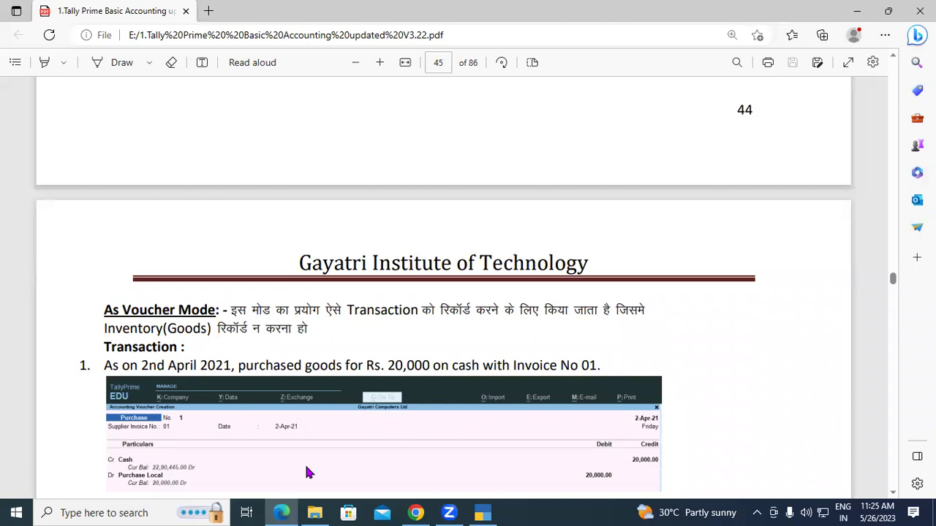
scroll(470, 439, down, 3)
click(481, 513)
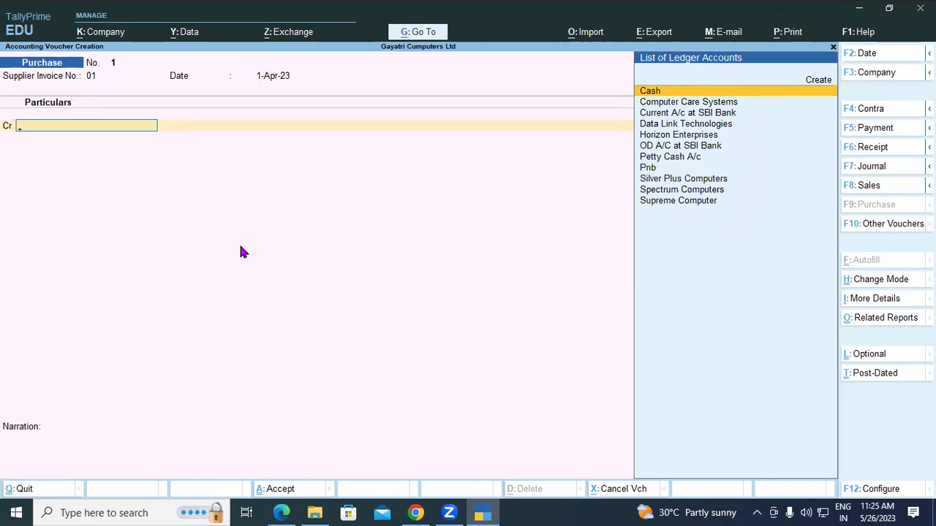
Step: Credit the Cash ledger with 20000 on the purchase voucher
text(Cash)
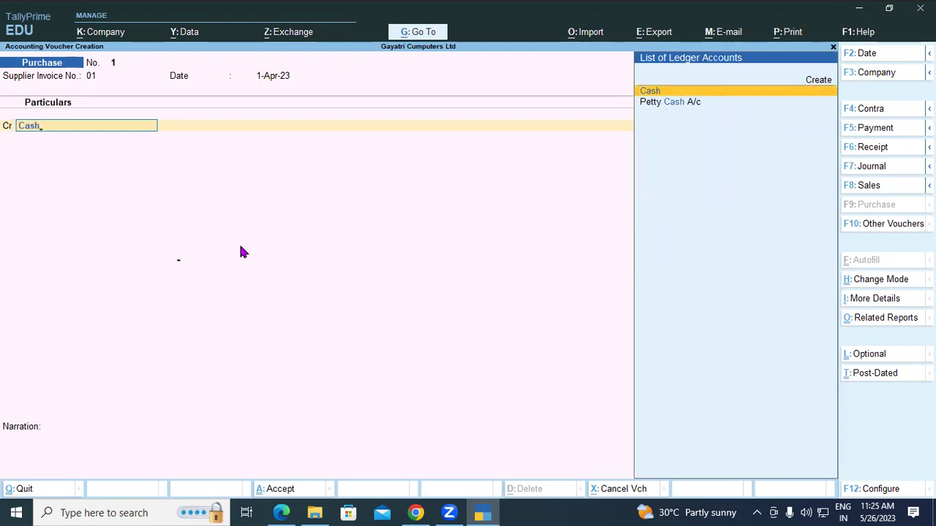
key(Return)
key(Return)
key(Return)
key(Return)
key(Return)
key(Return)
key(Return)
key(Return)
key(Return)
key(Return)
key(Return)
key(Return)
key(Return)
key(Return)
key(Return)
key(Return)
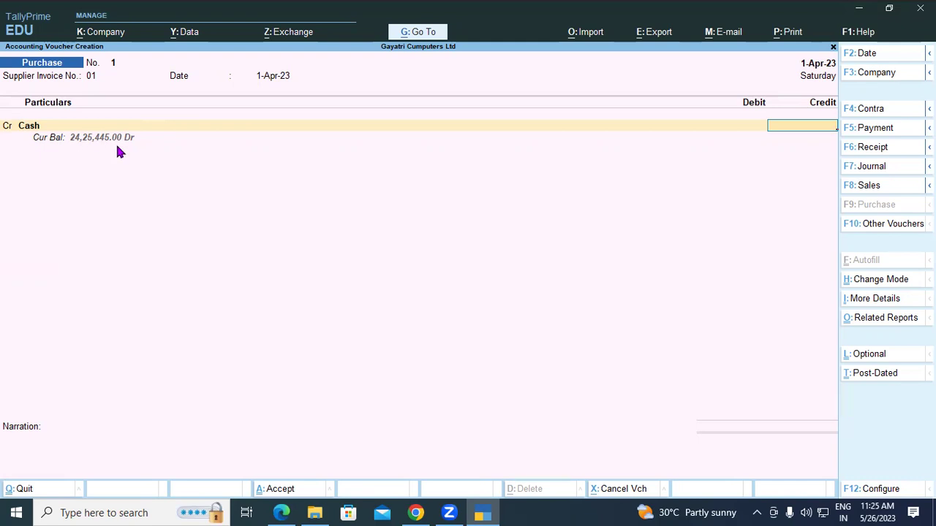
text(20000)
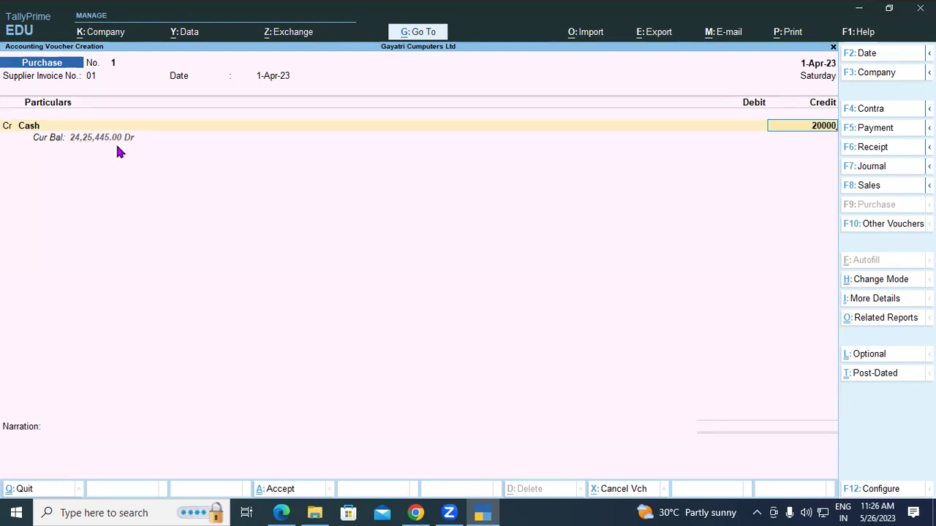
key(Return)
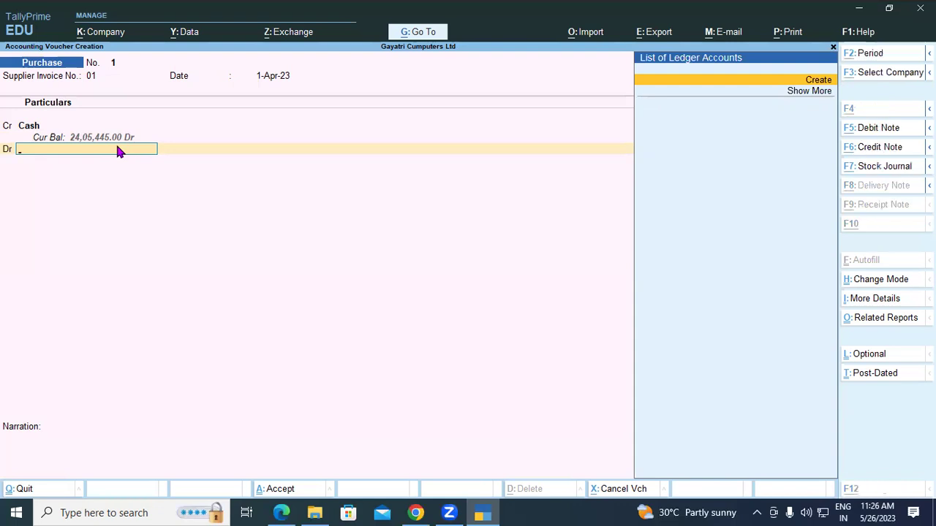
Step: Create ledger Purchase Local under Purchase Accounts and debit it 20,000 without inventory allocations
key(alt+c)
text(Pu)
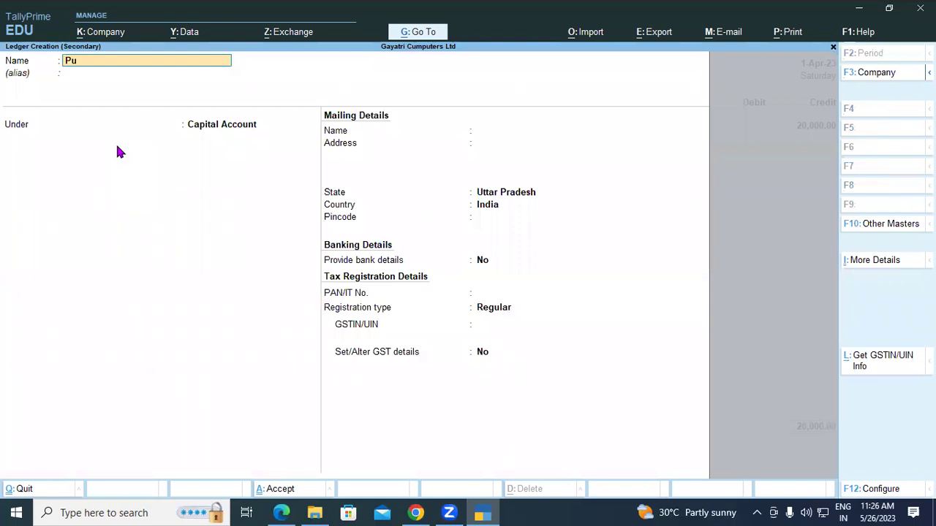
text(rchase Local)
key(Return)
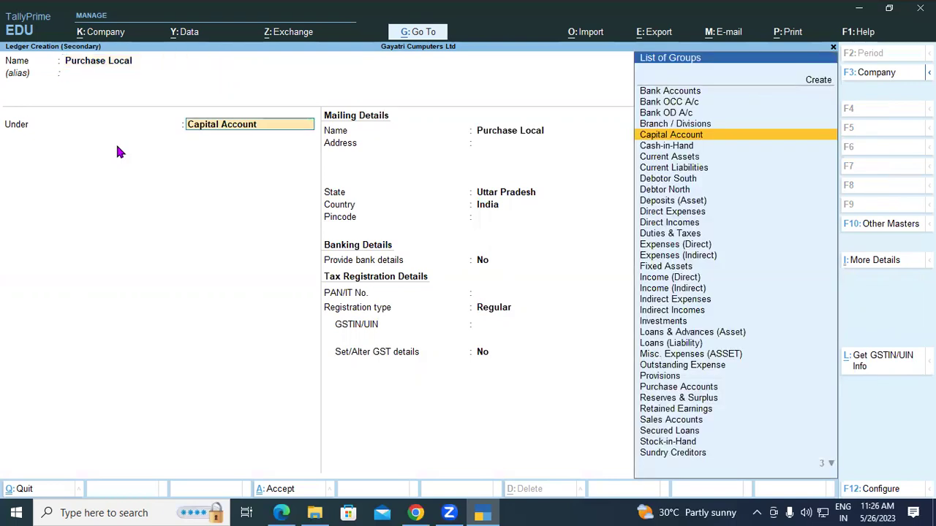
text(Purchase)
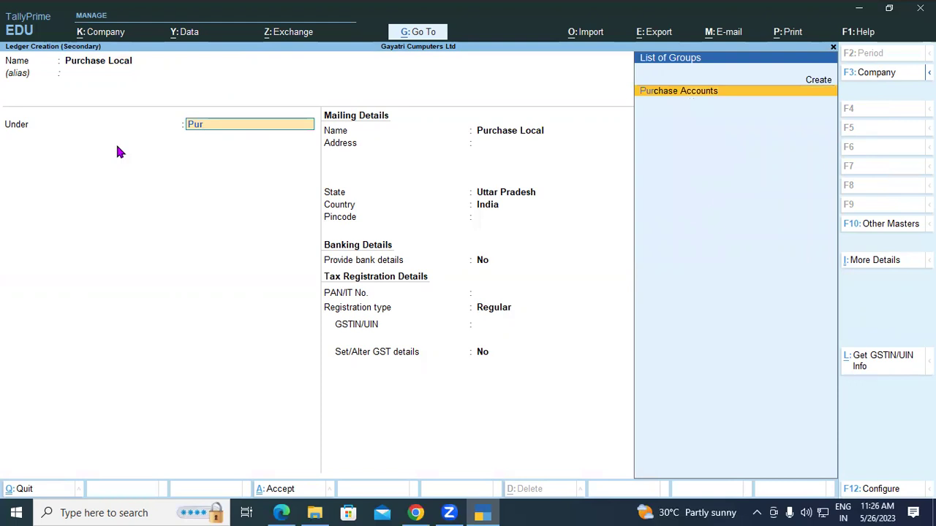
key(Return)
key(Return)
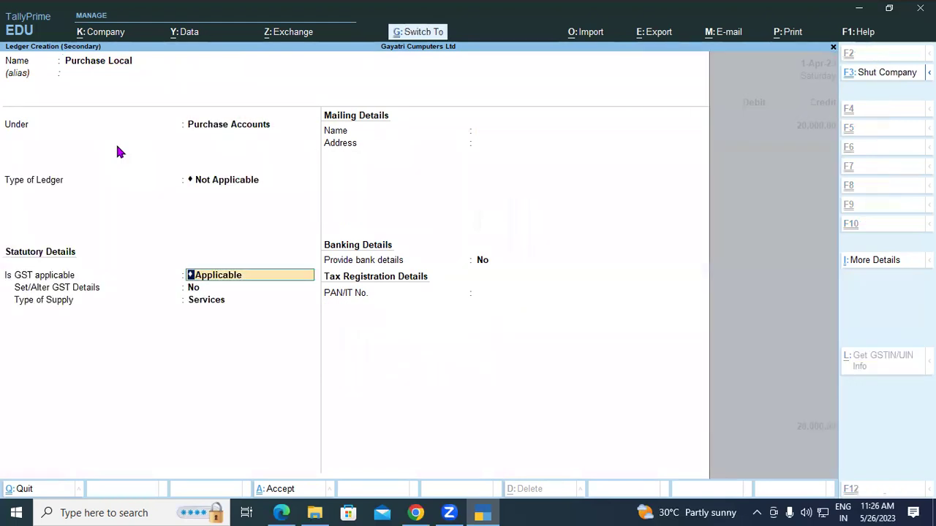
key(ctrl+a)
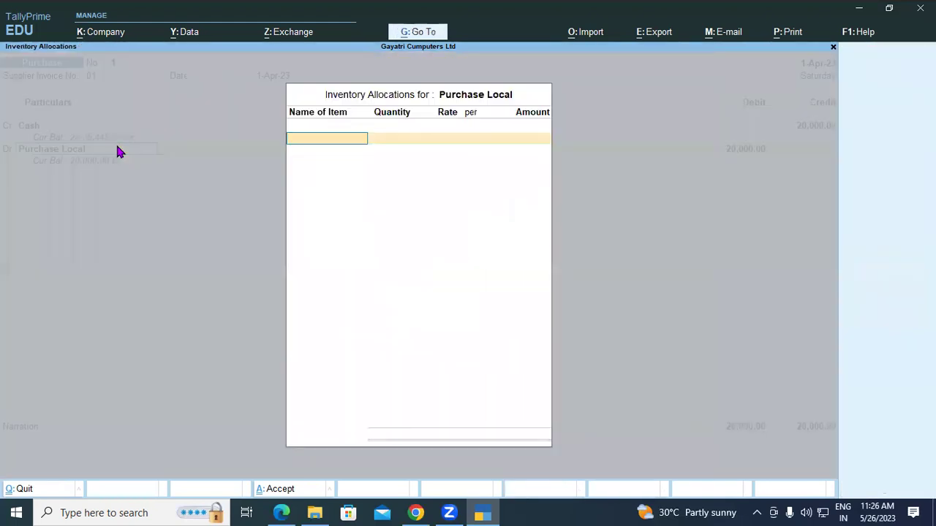
key(Escape)
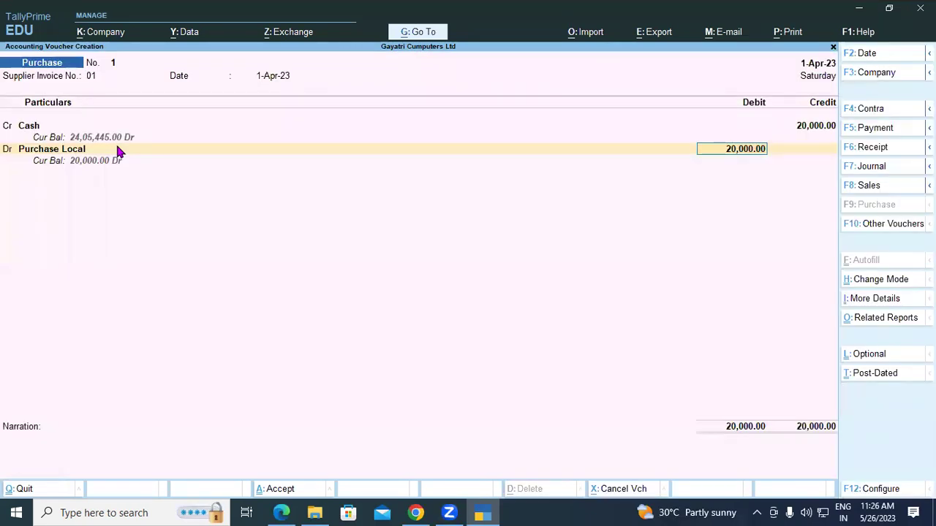
Step: Save the Cash purchase voucher No. 1 and return to the Gateway of Tally
key(ctrl+a)
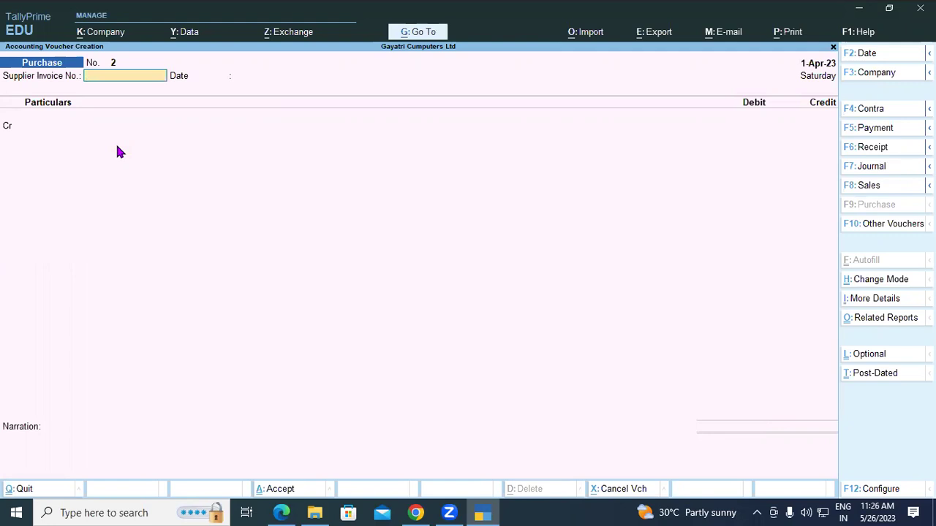
key(Escape)
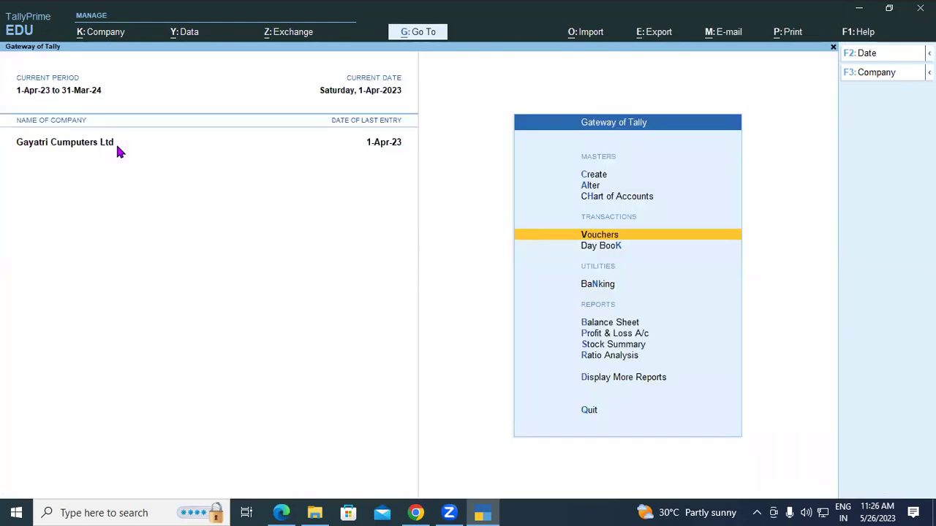
key(Up)
key(Up)
key(Up)
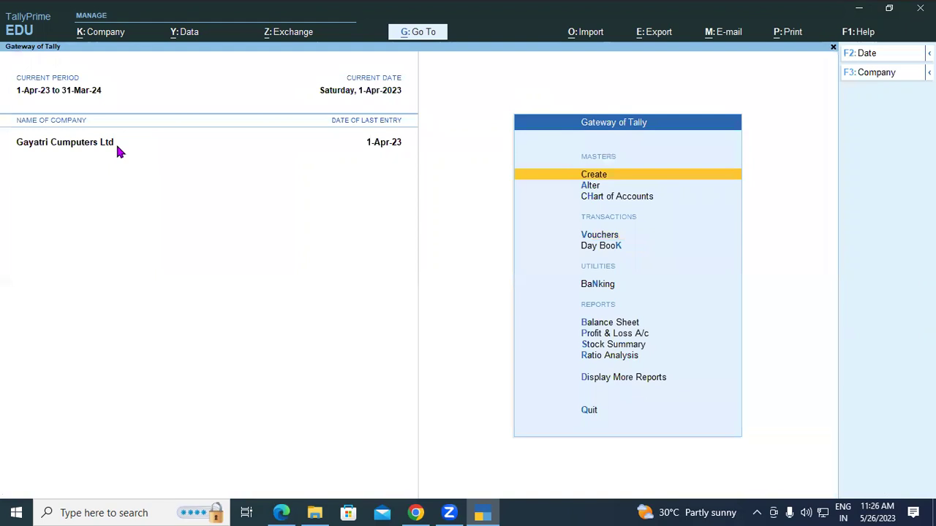
Step: Open the Day Book and reopen the 20,000 Cash purchase voucher for alteration
key(Down)
key(Down)
key(Down)
key(Down)
key(Down)
key(Down)
key(Down)
key(Down)
key(Down)
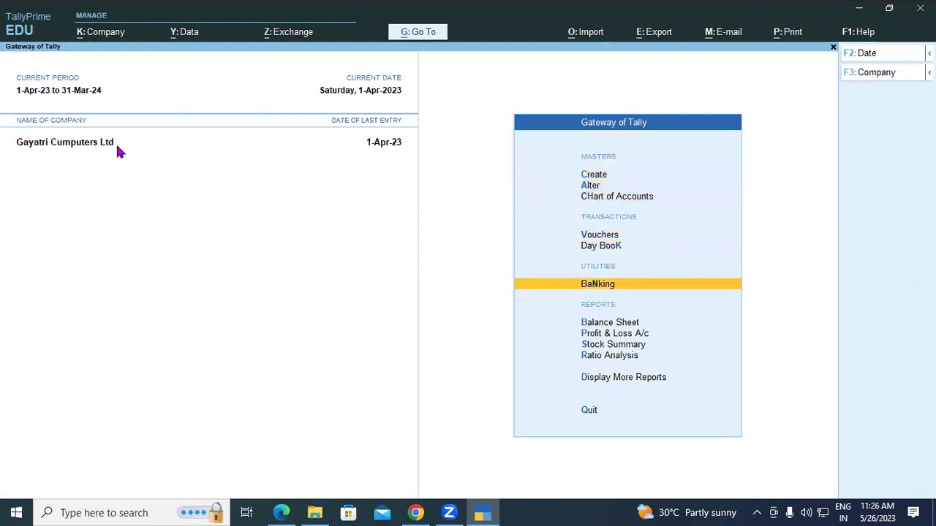
key(Down)
key(Return)
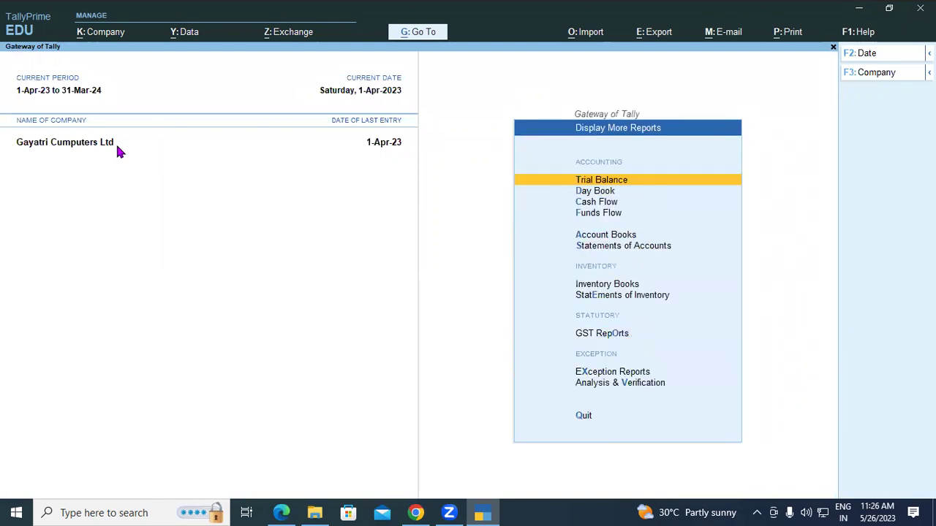
key(Down)
key(Return)
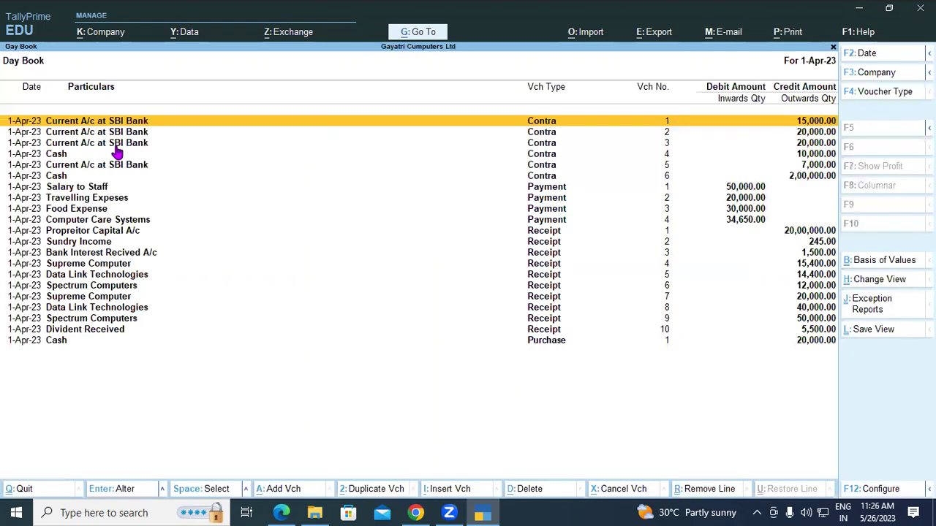
key(Down)
key(Down)
key(Down)
key(Down)
key(Down)
key(Down)
key(Down)
key(Down)
key(Down)
key(Down)
key(Down)
key(Down)
key(Down)
key(Down)
key(Down)
key(Down)
key(Down)
key(Down)
key(Down)
key(Down)
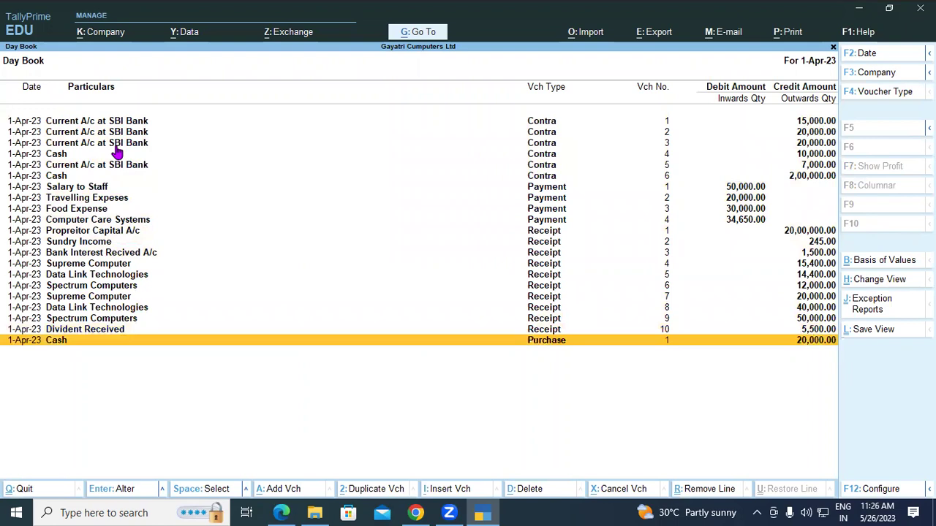
key(Return)
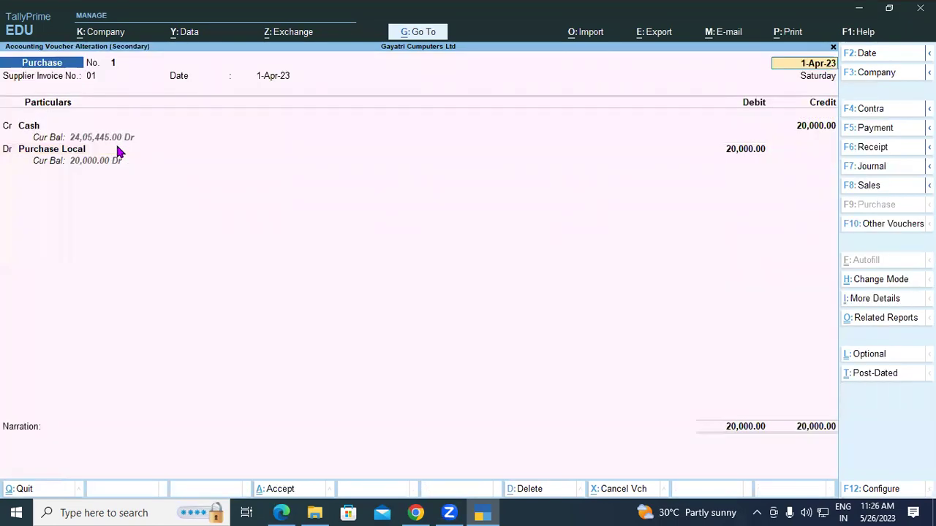
key(Return)
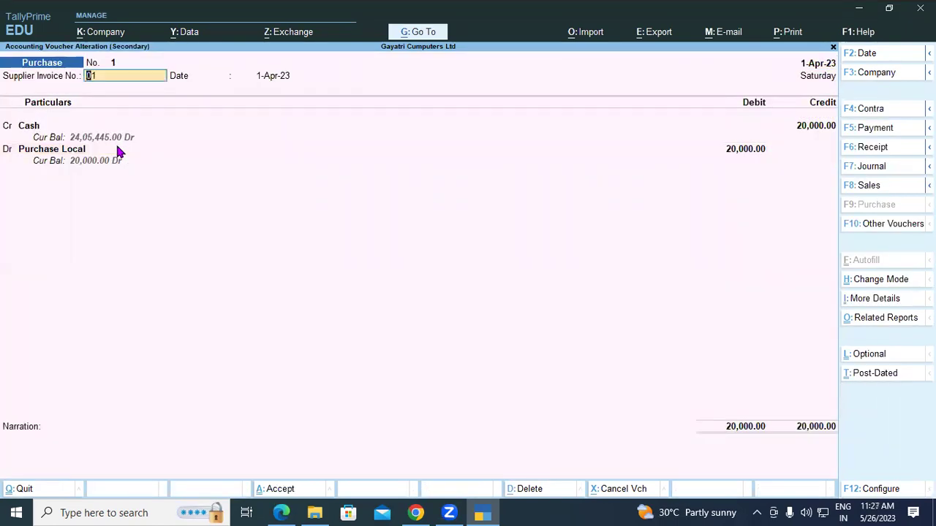
Step: Accept purchase voucher No. 1 unchanged at 20,000 and go back to Gateway of Tally
key(Return)
key(Return)
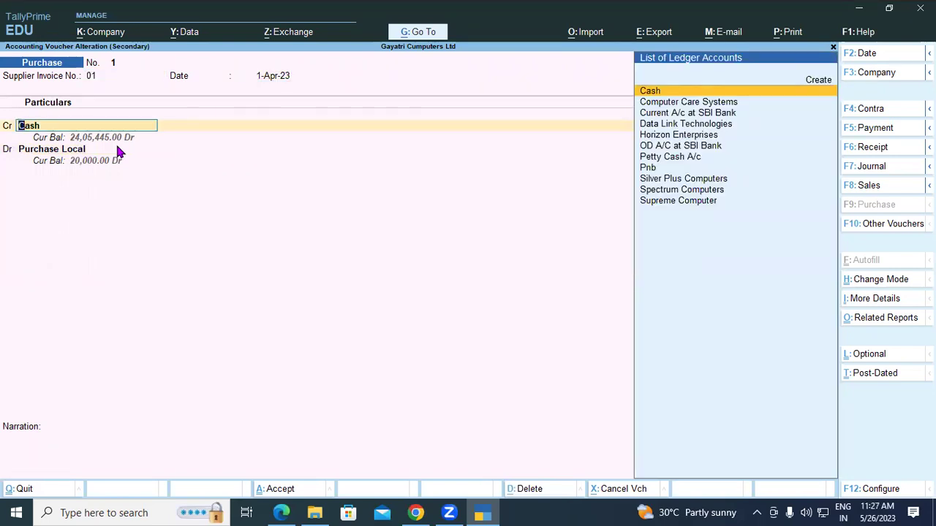
key(Return)
key(Return)
key(Return)
key(Return)
key(Return)
key(Return)
key(Return)
key(Return)
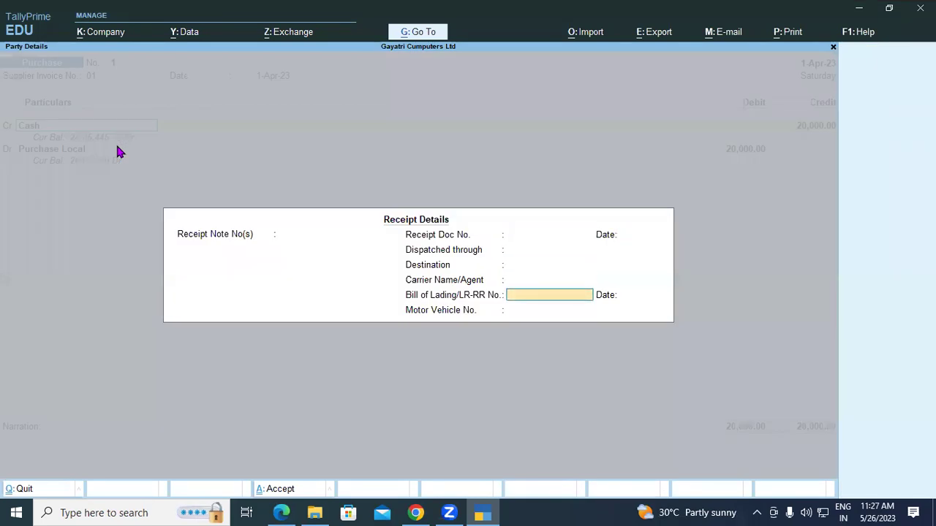
key(Return)
key(Return)
key(Return)
key(Return)
key(Return)
key(Return)
key(Return)
key(Return)
key(Return)
key(Return)
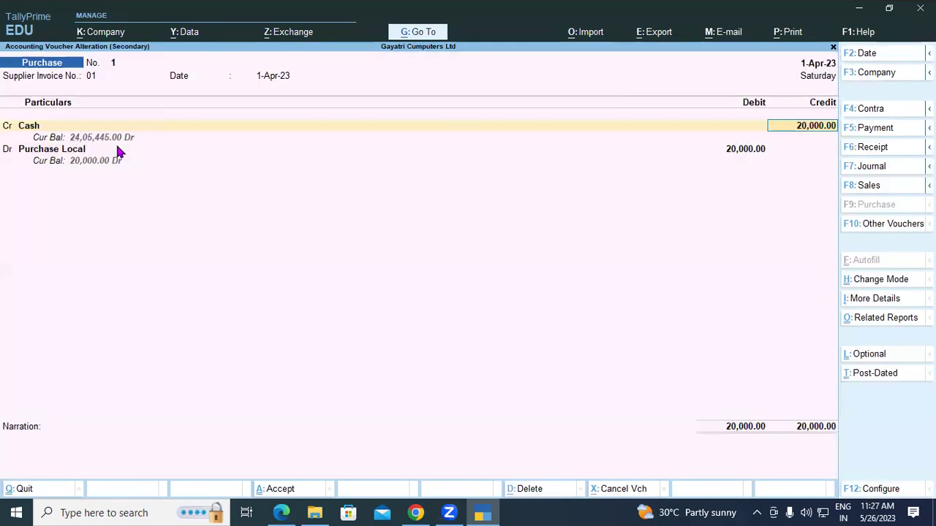
key(Return)
key(Return)
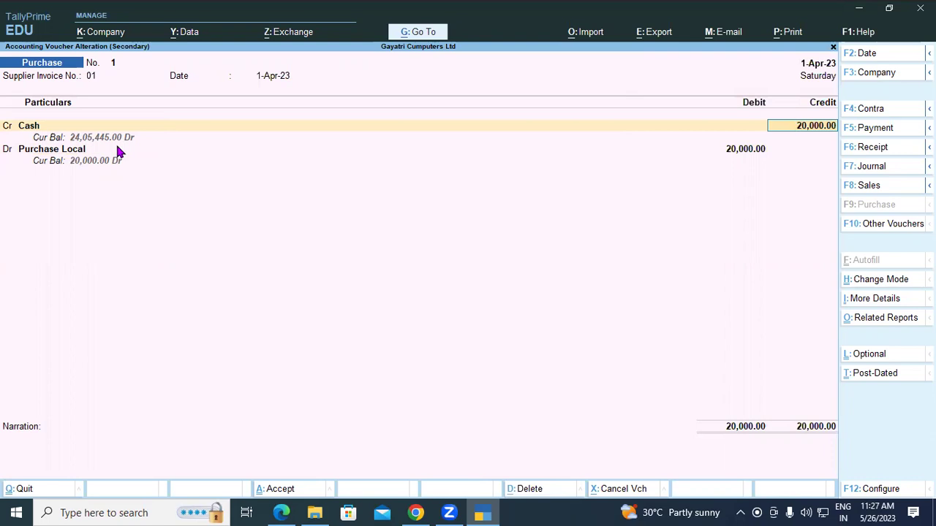
key(Return)
key(Return)
key(Return)
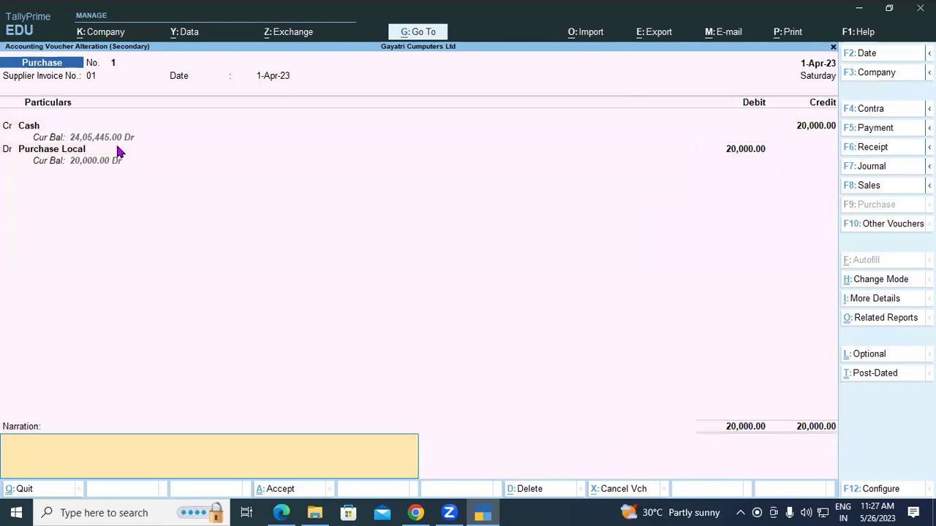
key(Return)
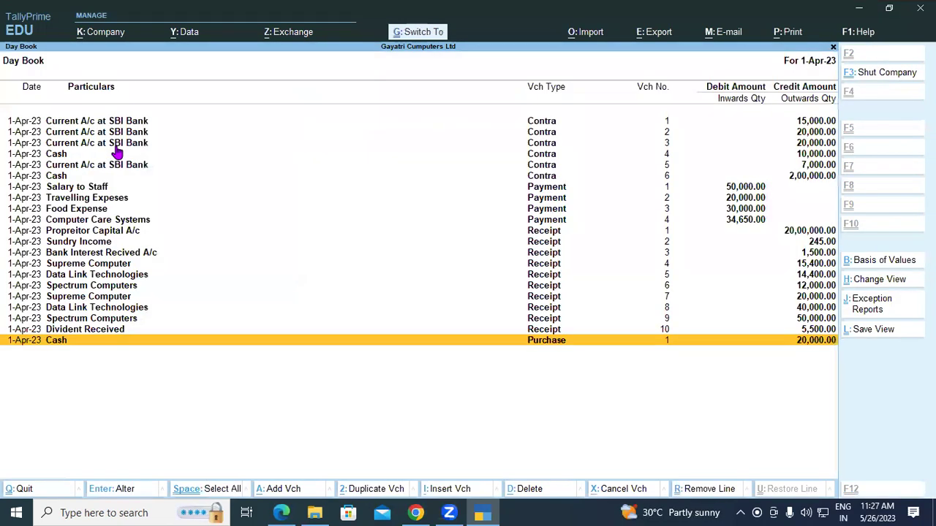
key(Escape)
key(Escape)
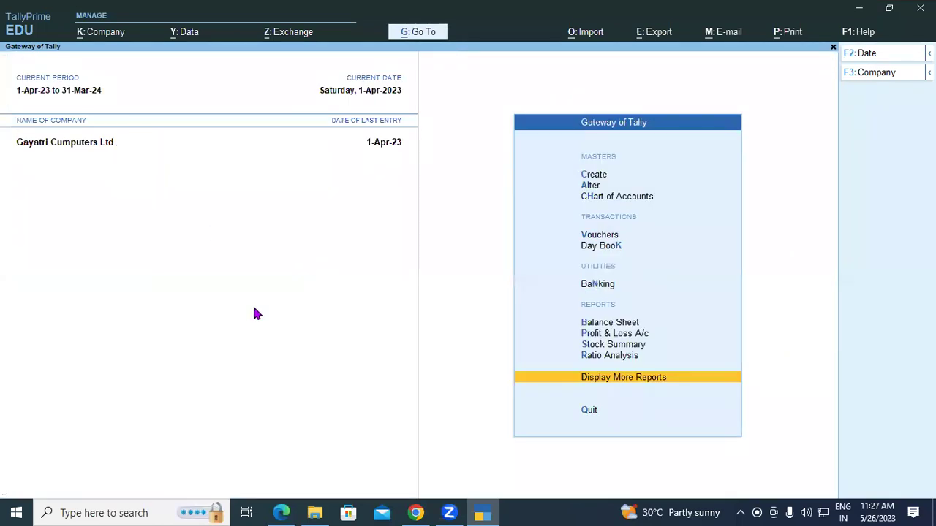
Step: Scroll the tutorial PDF to question 2, the Rs. 30,000 Ramesh Traders purchase
click(281, 512)
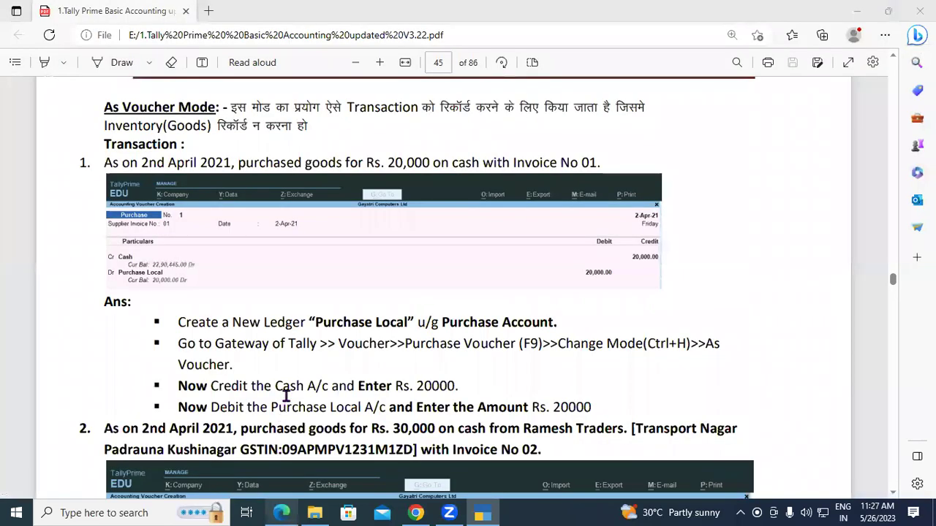
scroll(288, 388, down, 3)
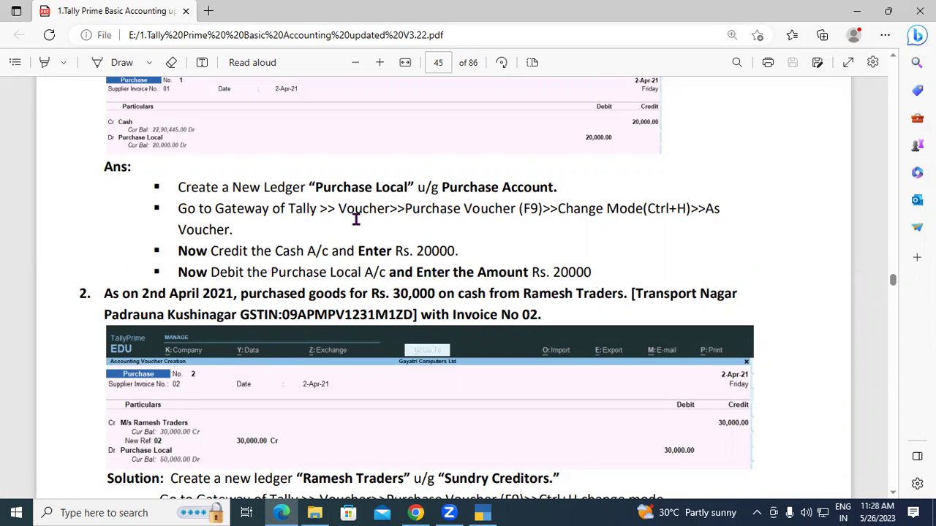
scroll(356, 220, down, 2)
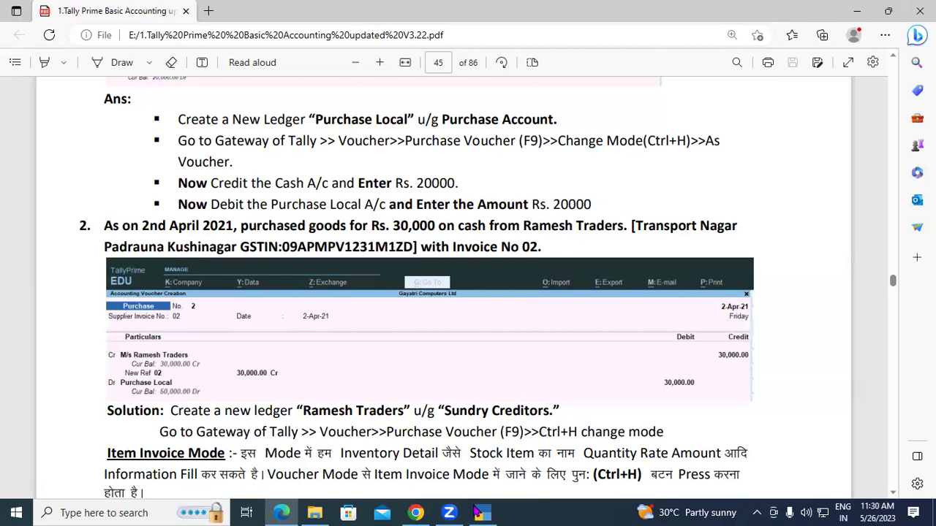
Step: Return from the PDF's question 2 solution to TallyPrime's Gateway of Tally
click(479, 512)
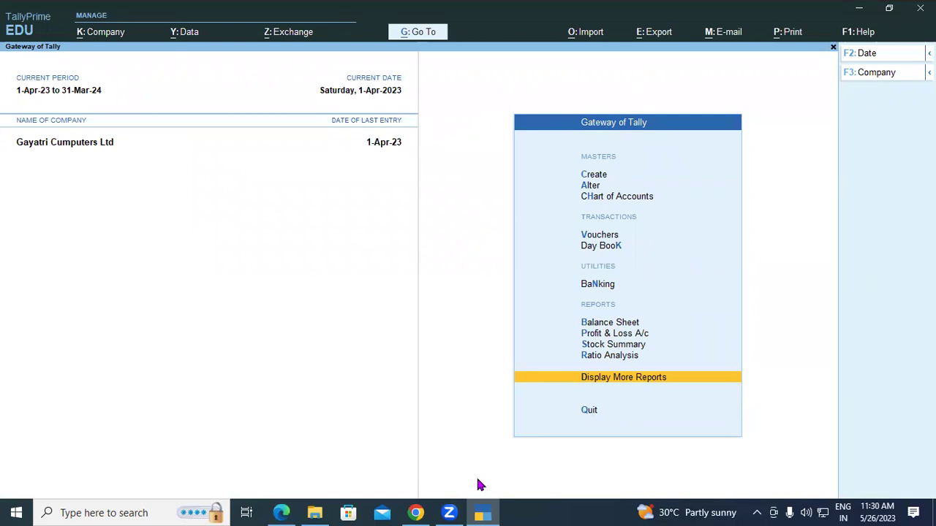
Step: Open Purchase voucher No. 2 and enter Supplier Invoice No. 02
key(Down)
key(Down)
key(Down)
key(Down)
key(Down)
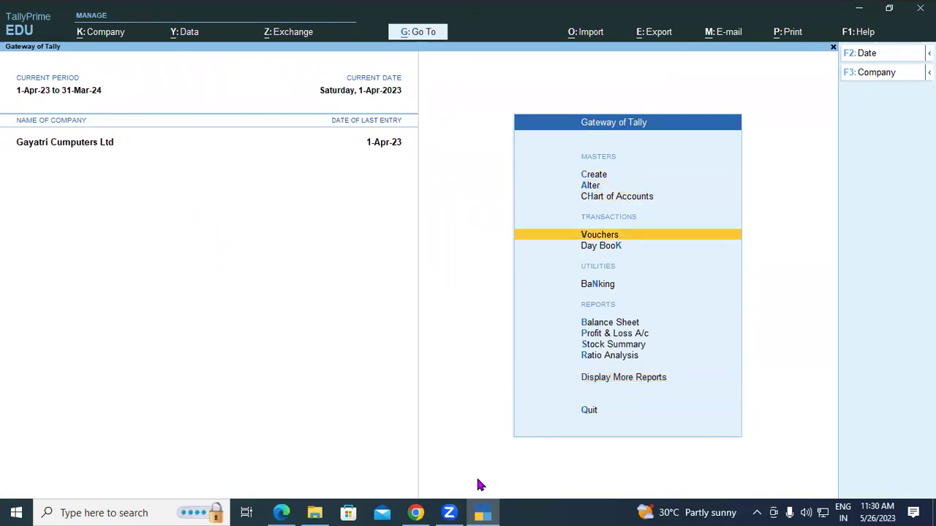
key(Return)
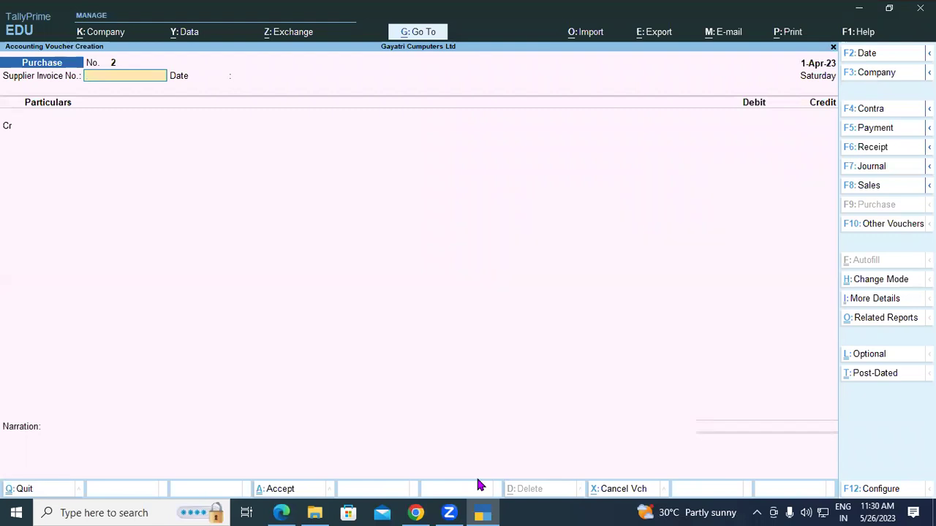
text(02)
key(Return)
key(Return)
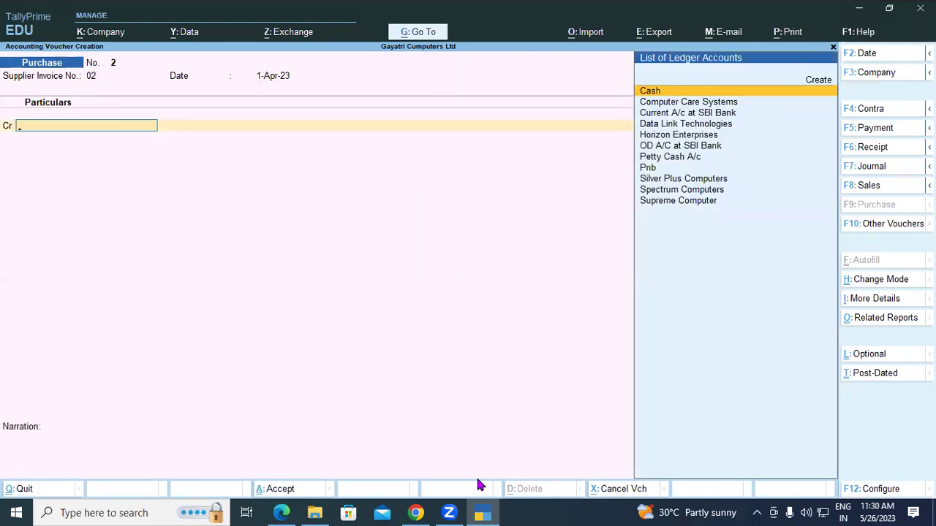
Step: Start creating a new supplier ledger named 'Ramesh Trader' from the credit ledger field
text(re)
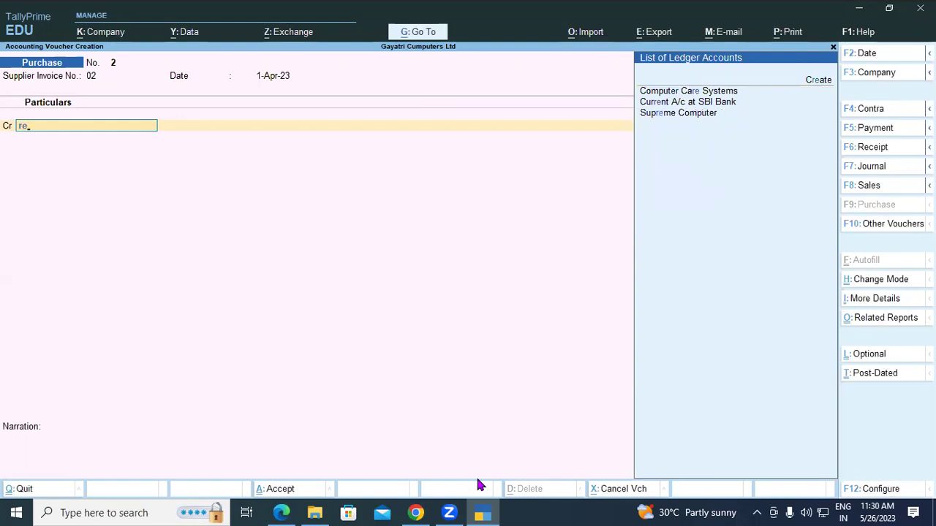
key(alt+c)
text(R)
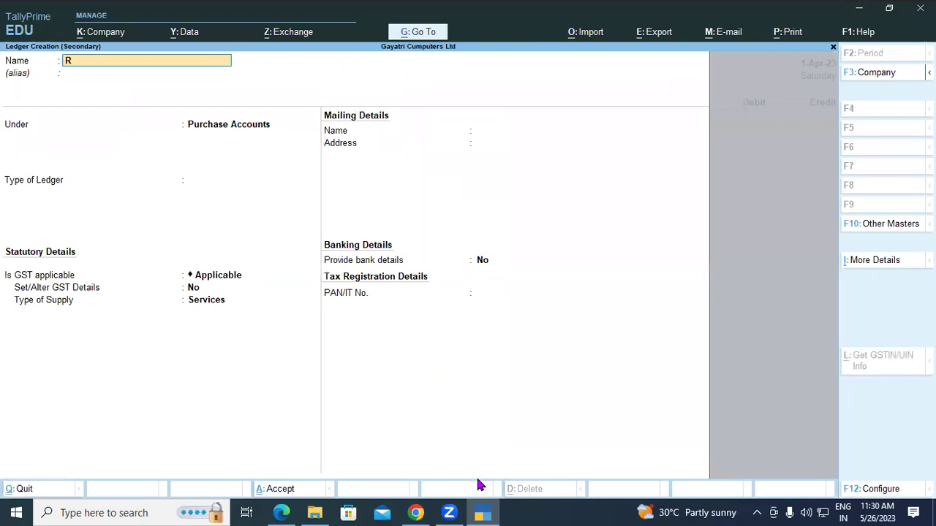
text(amesh Trader)
Step: Place the Ramesh Traders ledger under the Sundry Creditors group
key(Return)
key(Return)
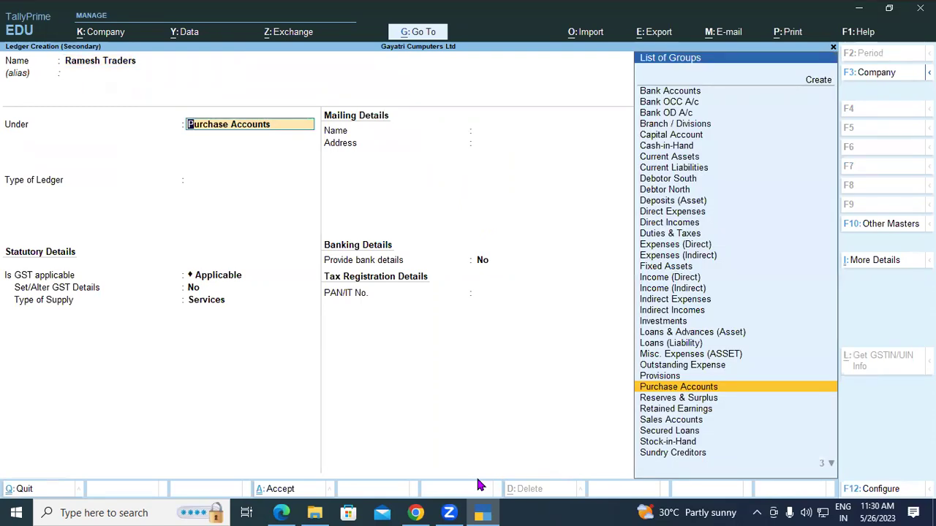
text(Sundr)
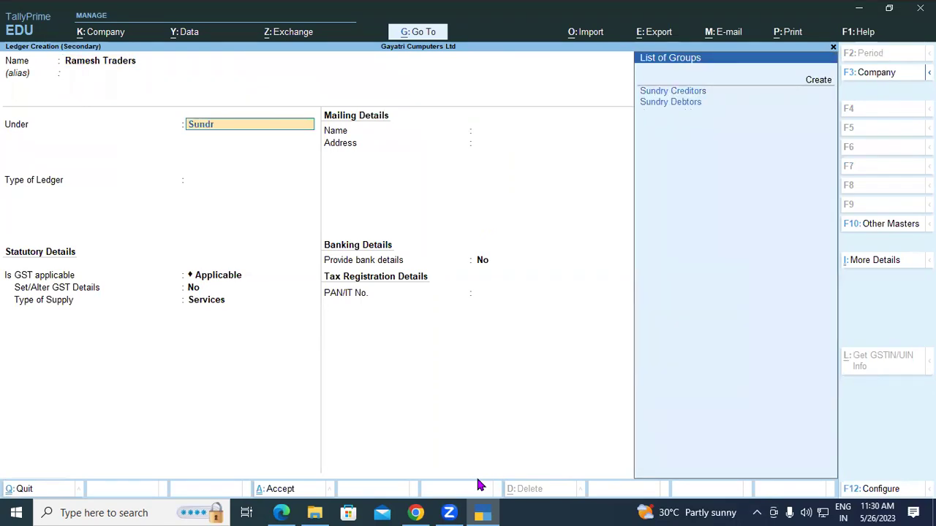
key(Down)
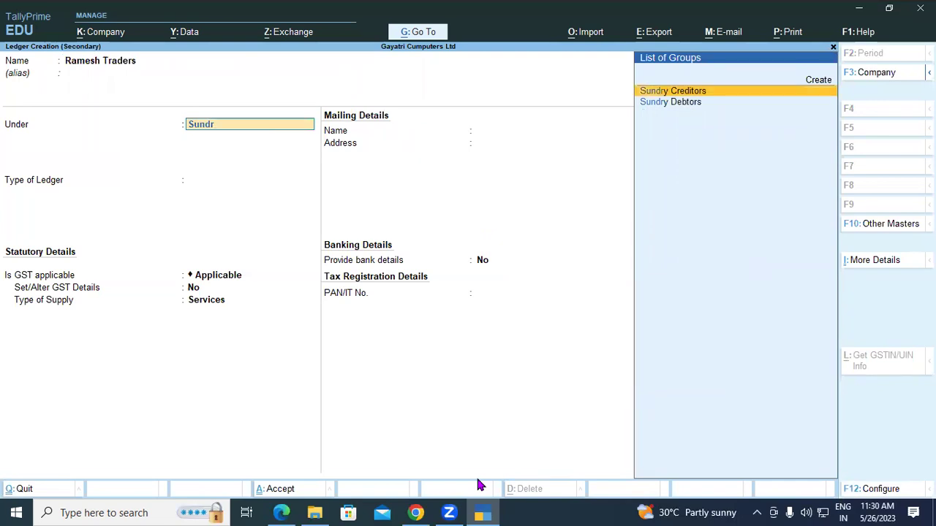
key(Return)
key(Return)
key(Return)
key(Return)
key(Return)
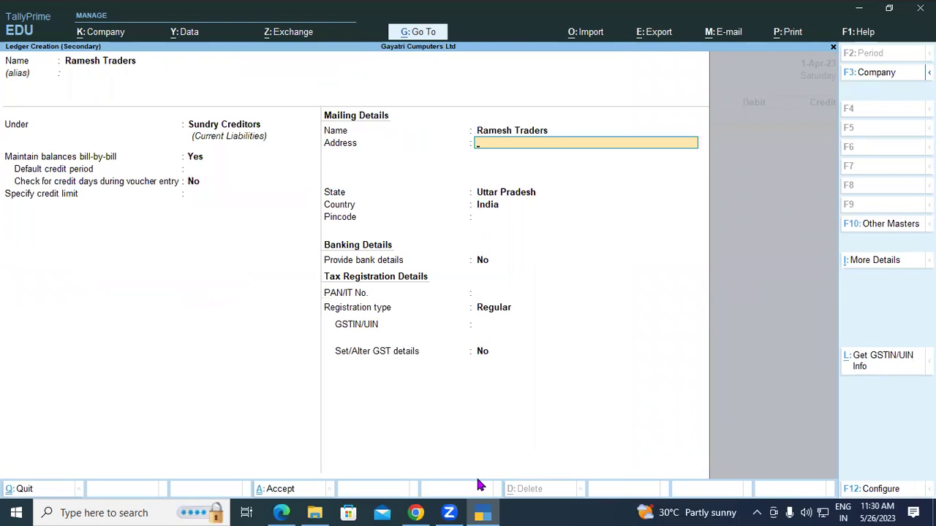
Step: Fill in the supplier's two address lines and its GSTIN, then submit the ledger
text(Transport Nagar Padr)
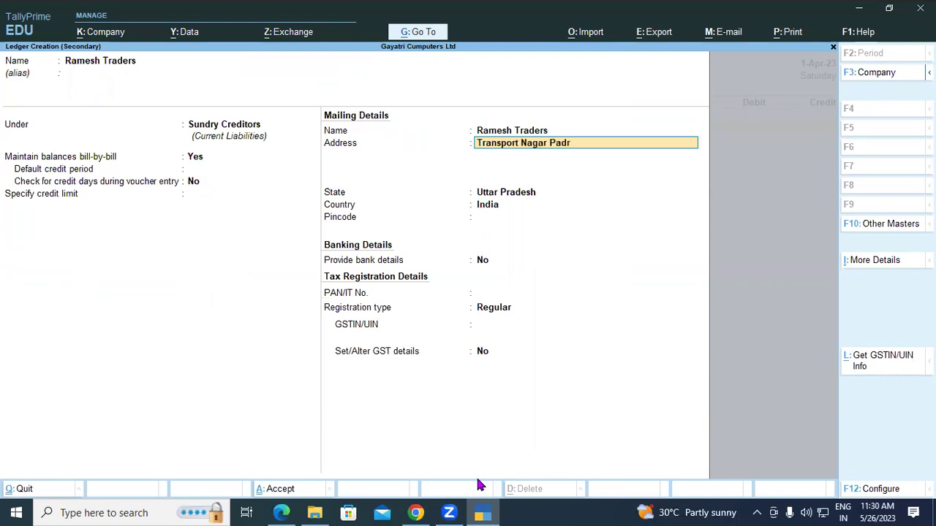
text(auna)
key(Return)
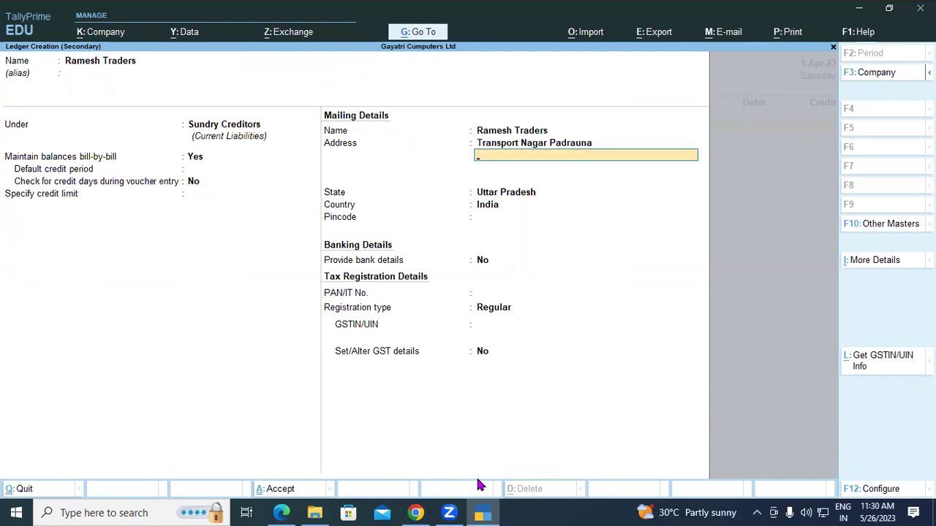
text(Kushinagar)
key(Return)
key(Return)
key(Return)
key(Return)
key(Return)
key(Return)
key(Return)
key(Return)
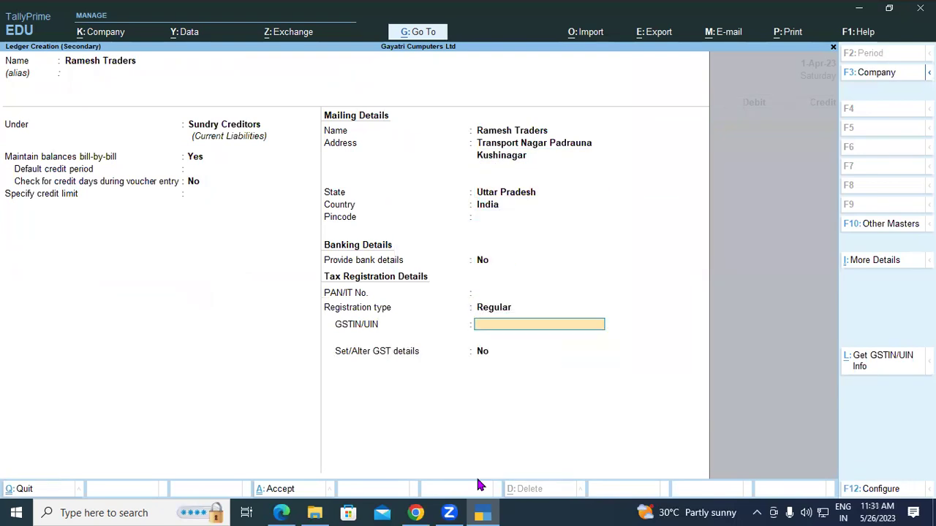
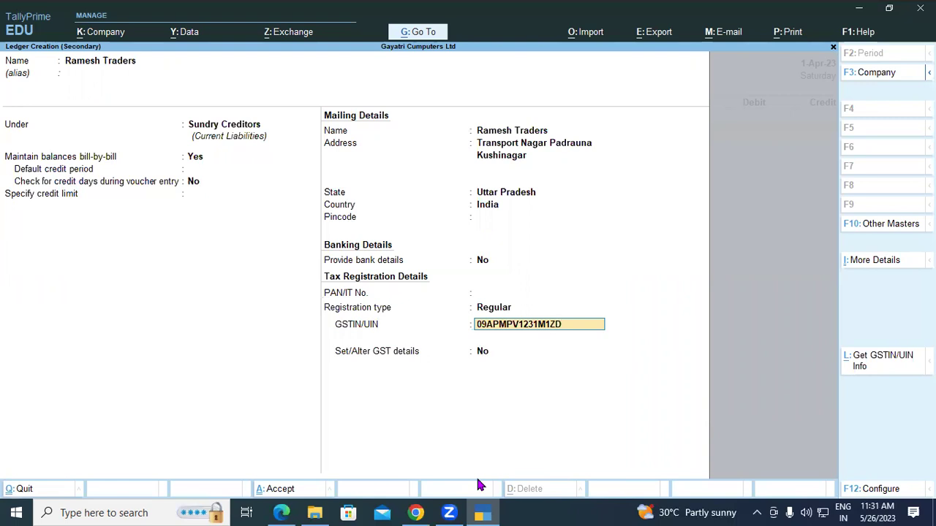
key(Return)
key(Return)
key(Return)
key(Return)
key(Return)
key(Return)
key(Return)
key(Return)
key(Return)
key(Return)
key(Return)
key(Return)
key(Return)
key(Return)
key(Return)
key(Return)
key(Return)
key(Return)
key(Return)
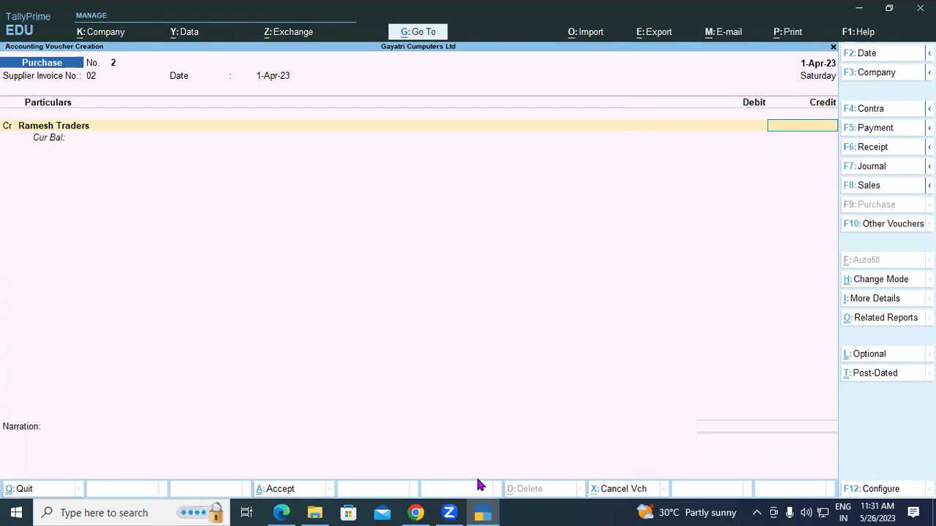
Step: Credit Ramesh Traders 30,000 against a new bill reference 02
text(30000)
key(Return)
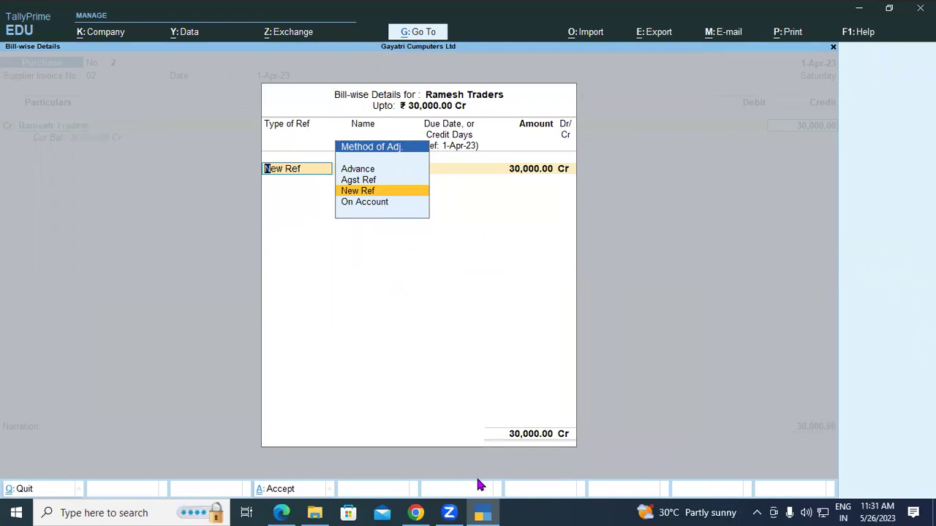
key(Return)
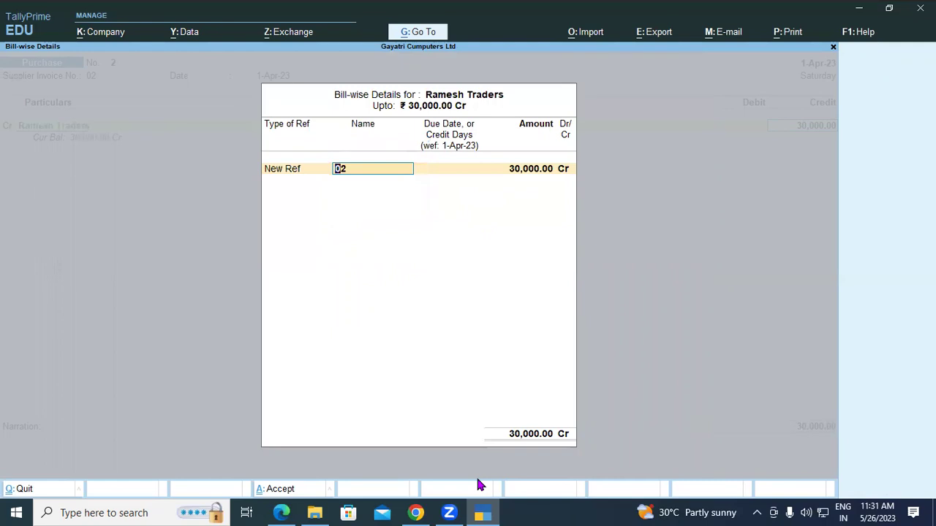
key(Return)
key(Return)
key(Return)
key(Return)
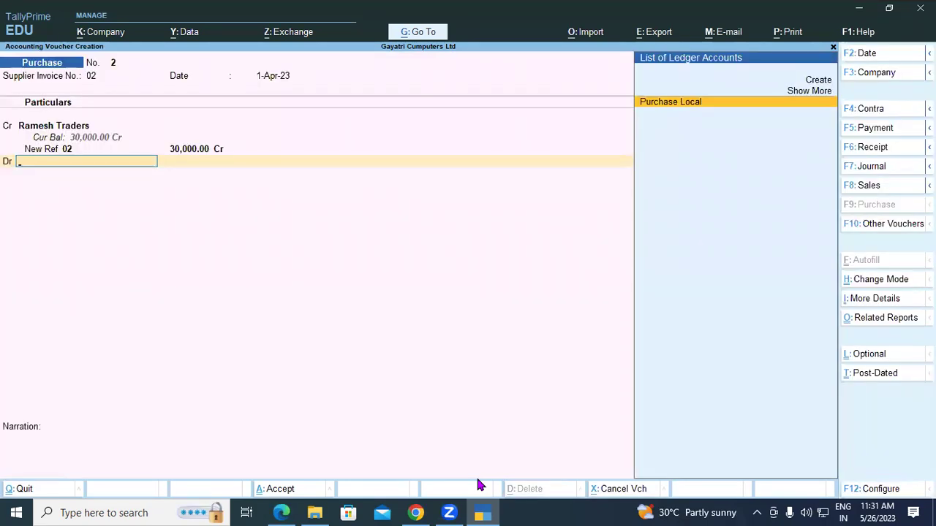
Step: Debit Purchase Local 30,000, save voucher 2, and return to the PDF guide in Edge
text(Pu)
key(Return)
key(Return)
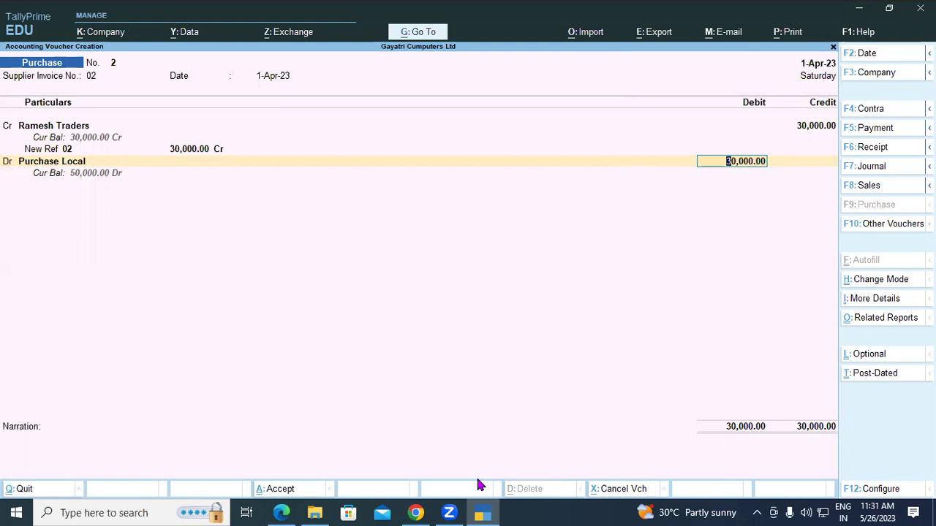
key(Return)
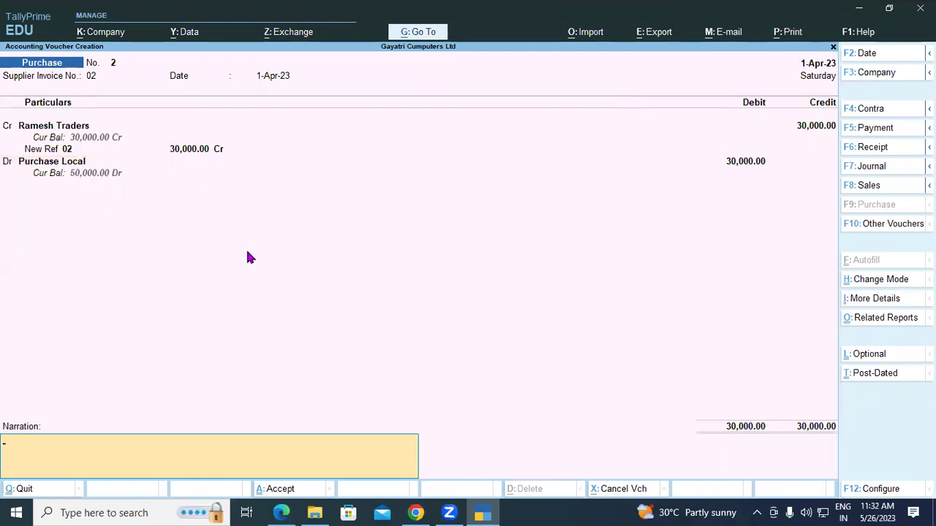
key(Return)
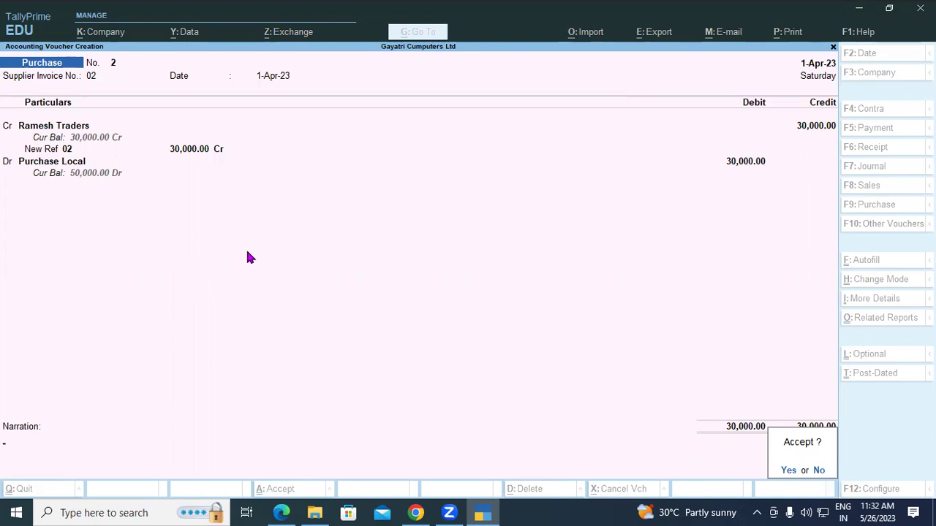
key(y)
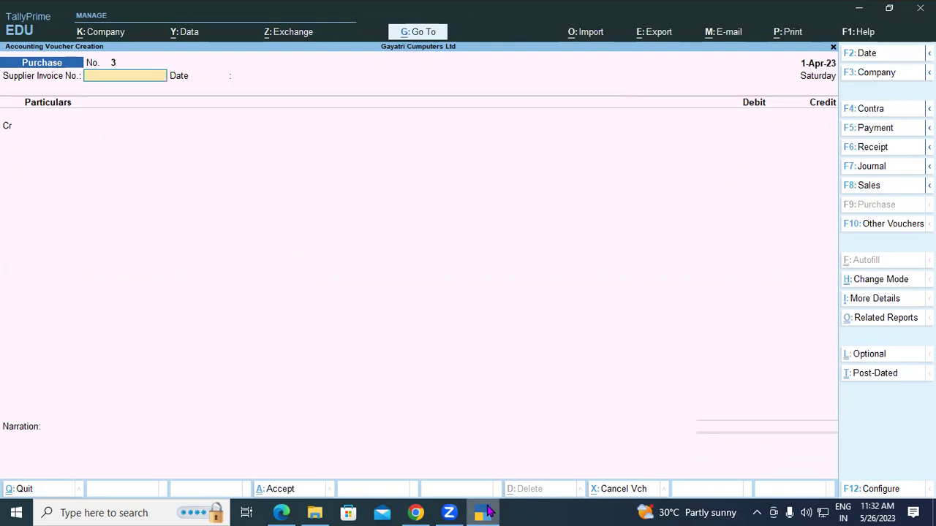
click(488, 512)
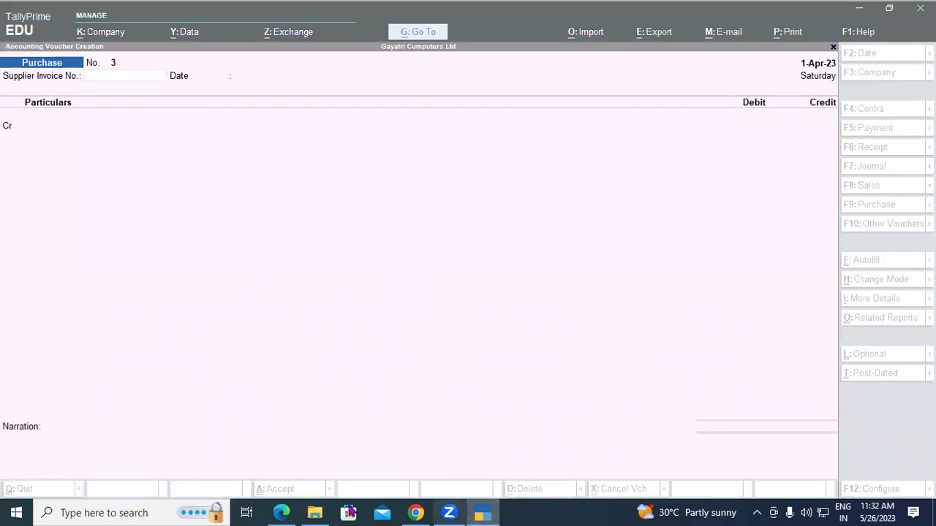
click(282, 512)
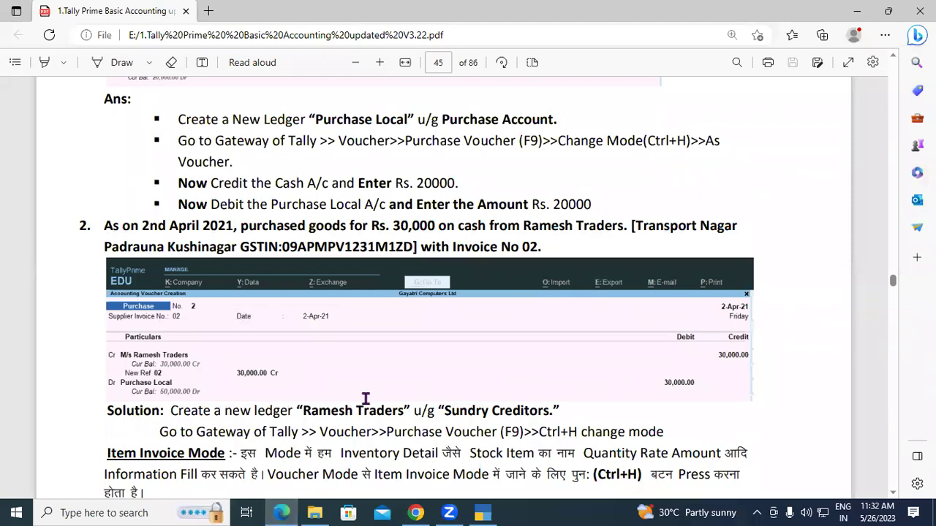
Step: Scroll the PDF guide down toward question 3's Samsung and Sony stock item table
scroll(362, 397, down, 2)
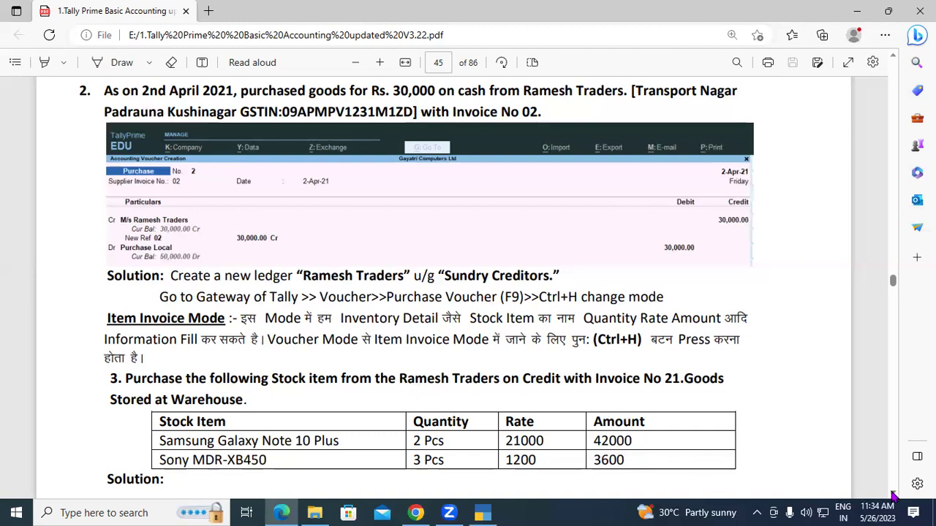
Step: Scroll further down the PDF toward the Central Tax and State Tax ledger screenshots
scroll(893, 494, down, 2)
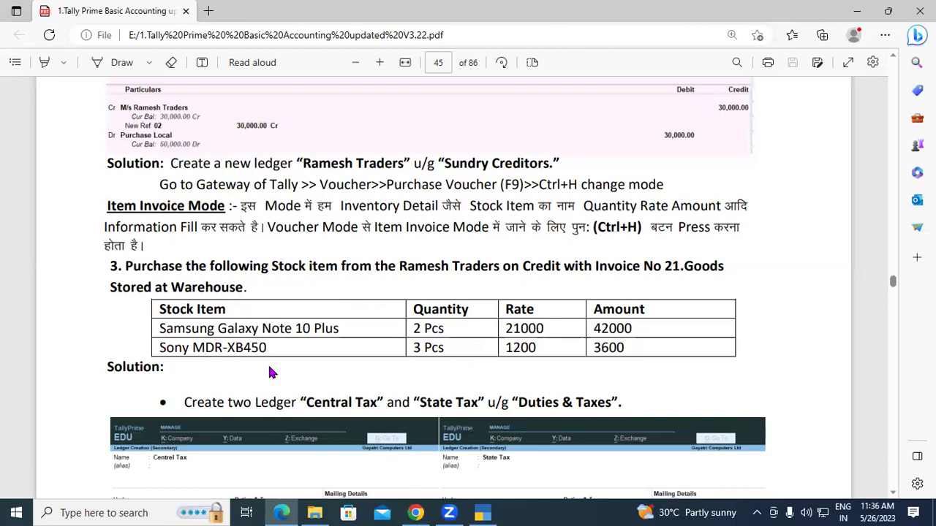
Step: Scroll the guide onto page 46 to view the sample Purchase voucher No. 3
click(893, 495)
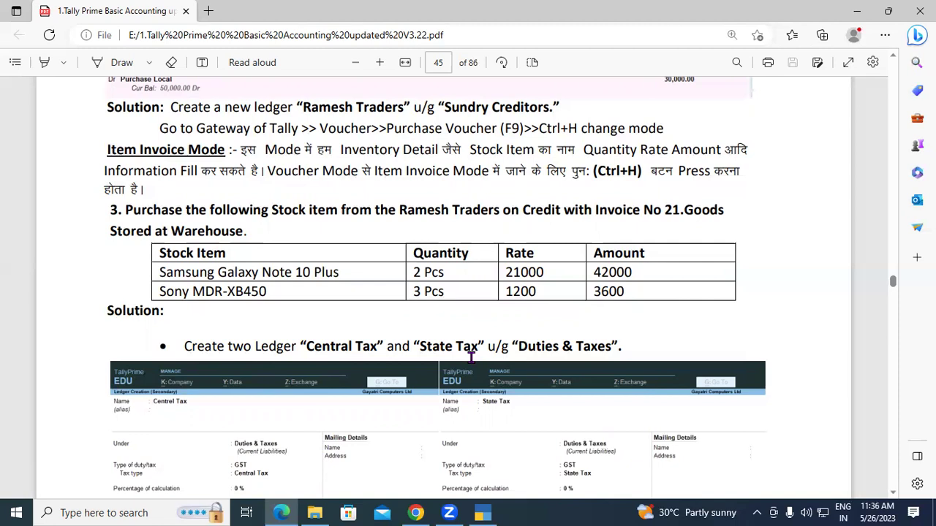
scroll(471, 357, down, 3)
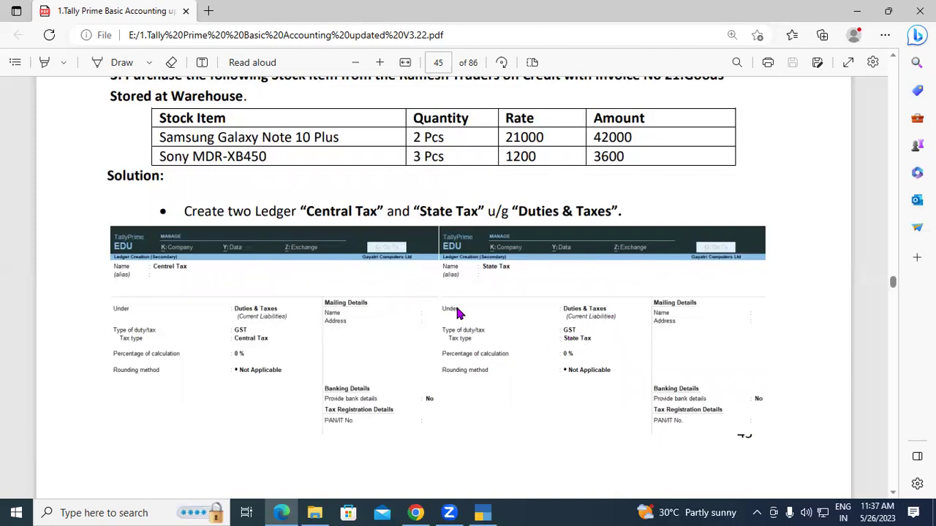
scroll(458, 307, down, 3)
scroll(459, 313, down, 1)
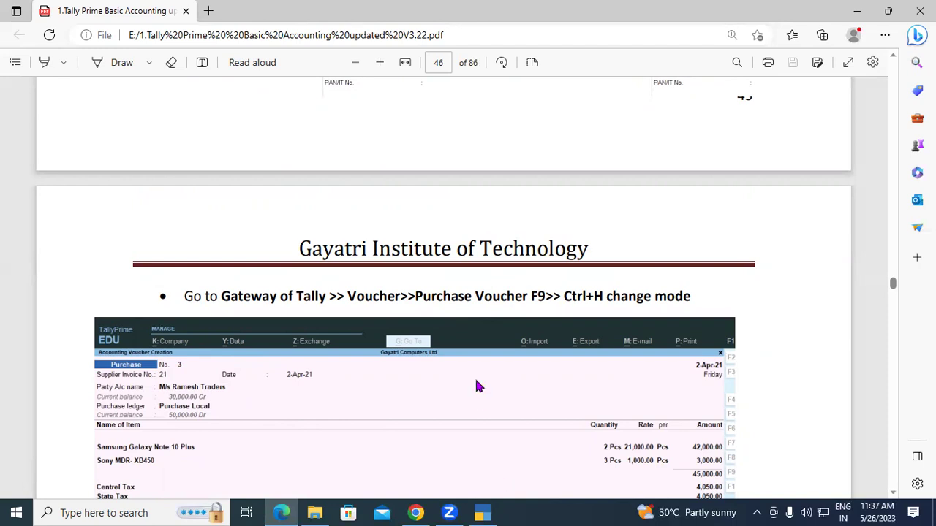
Step: Leave the purchase voucher and open a new Ledger Creation form from the main menu
key(alt+Tab)
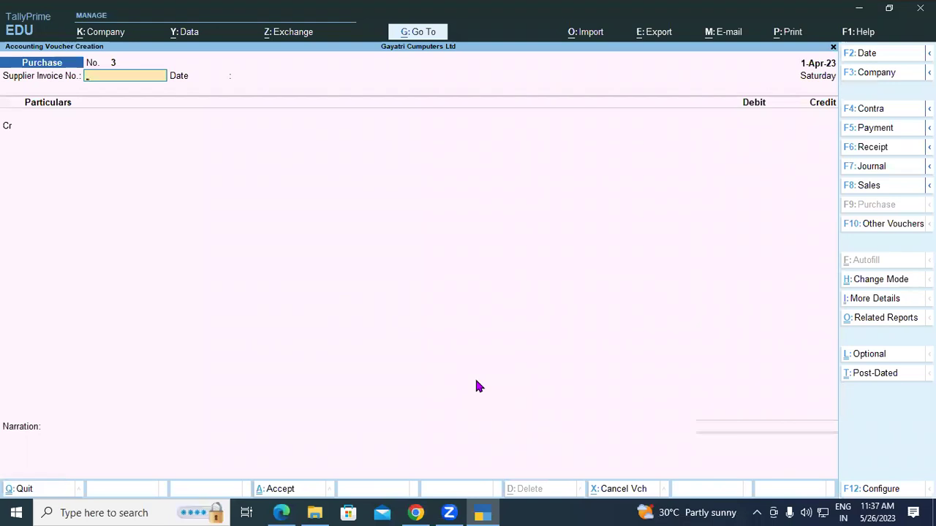
key(Escape)
key(Escape)
key(Escape)
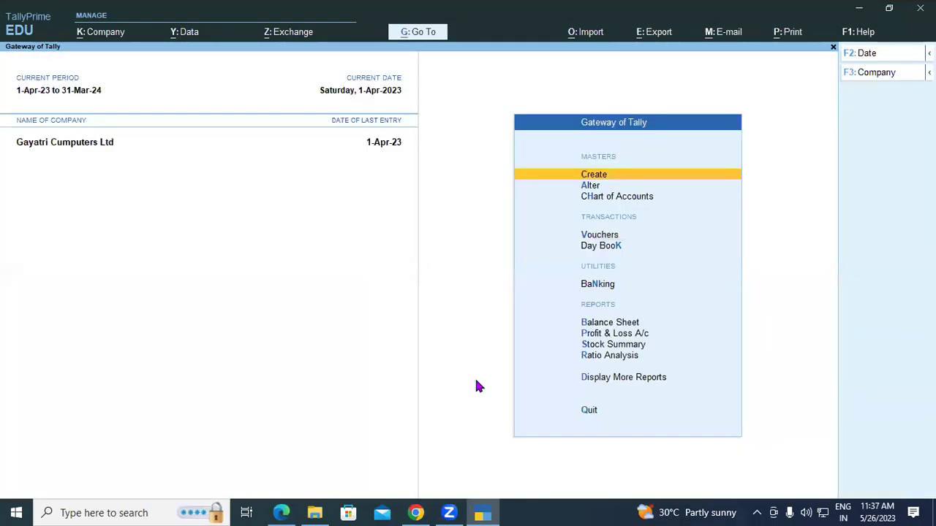
key(Down)
key(Return)
key(Escape)
key(Up)
key(Return)
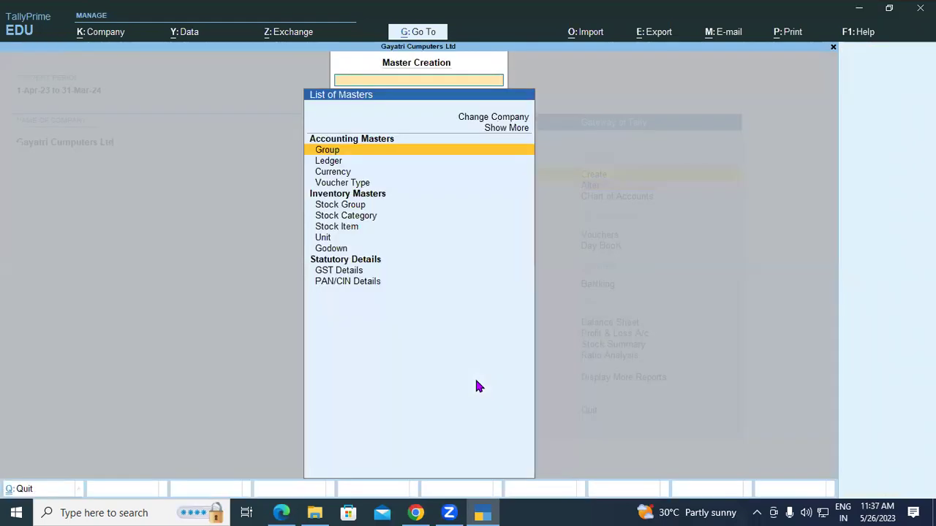
key(Down)
key(Return)
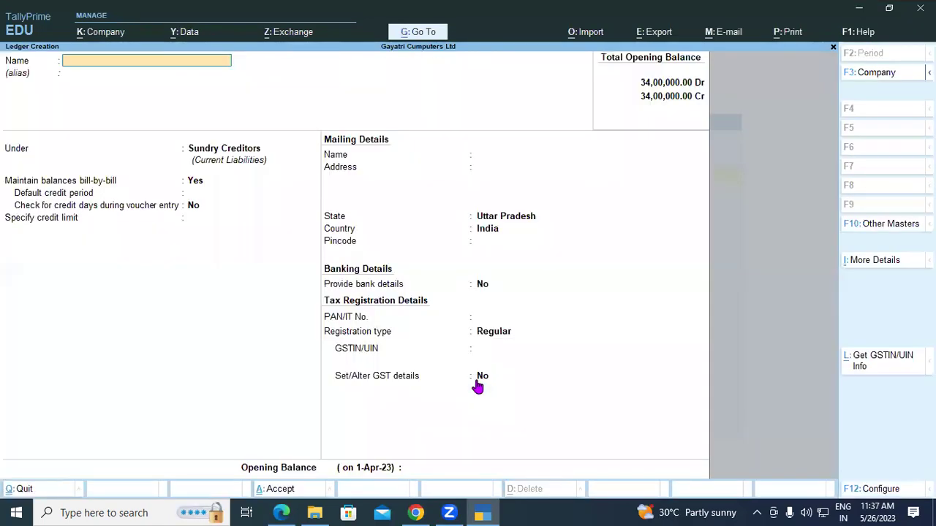
Step: Create ledger CGST under Duties & Taxes with duty type GST and Central Tax, and save it
text(C)
text(entra)
key(BackSpace)
key(BackSpace)
key(BackSpace)
key(BackSpace)
key(BackSpace)
key(BackSpace)
text(GST)
key(Return)
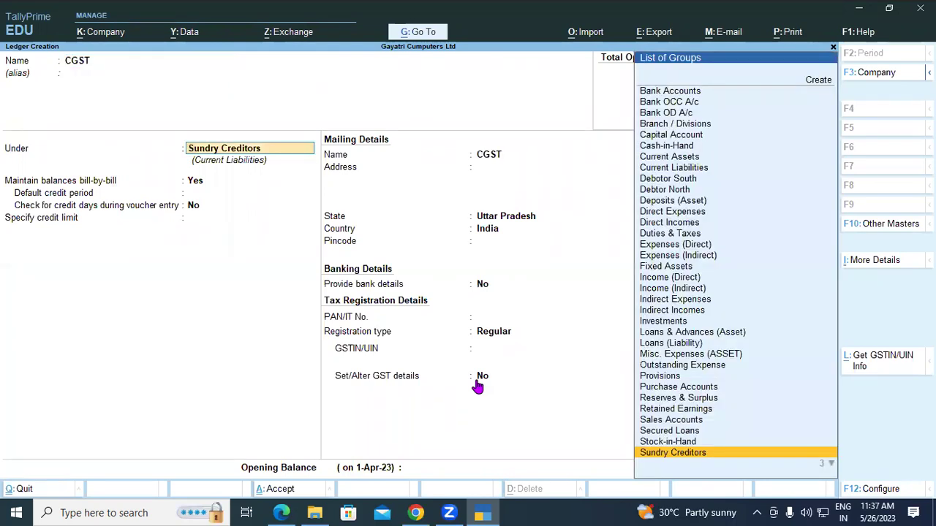
text(DU)
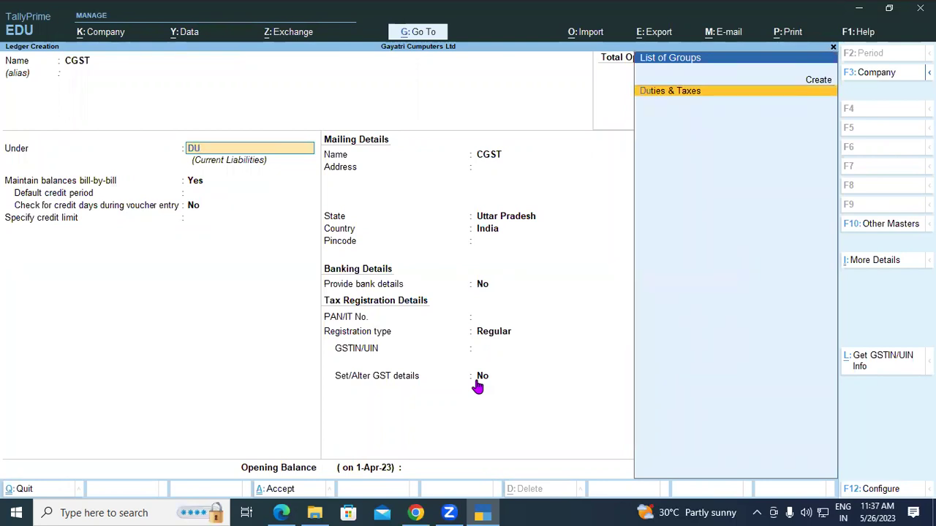
key(Return)
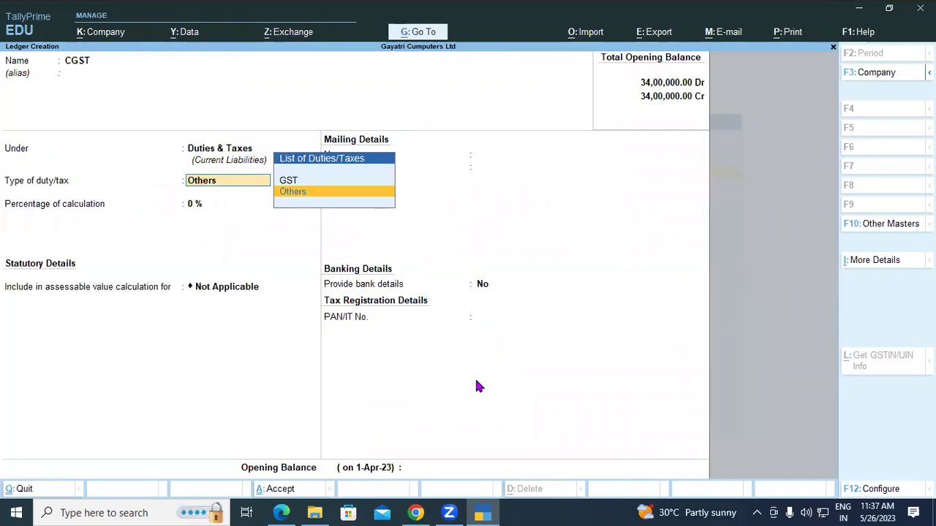
key(Up)
key(Return)
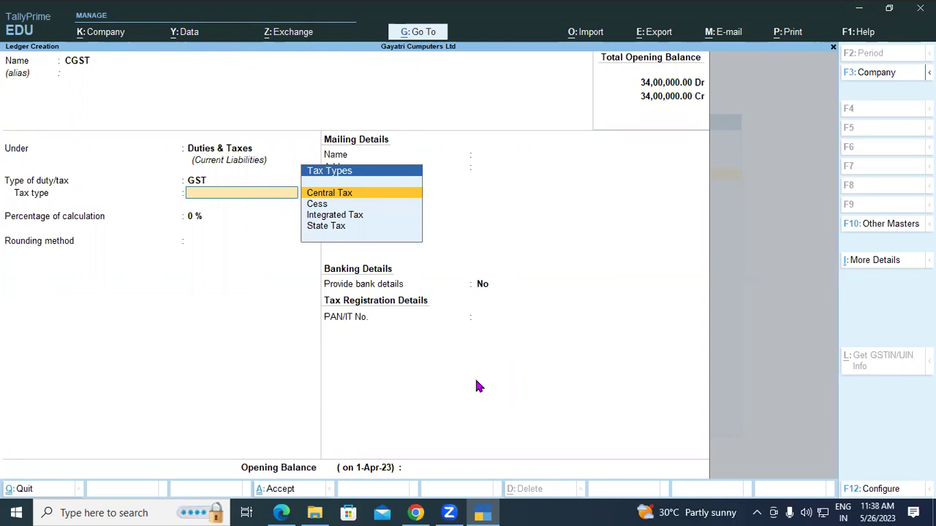
key(Return)
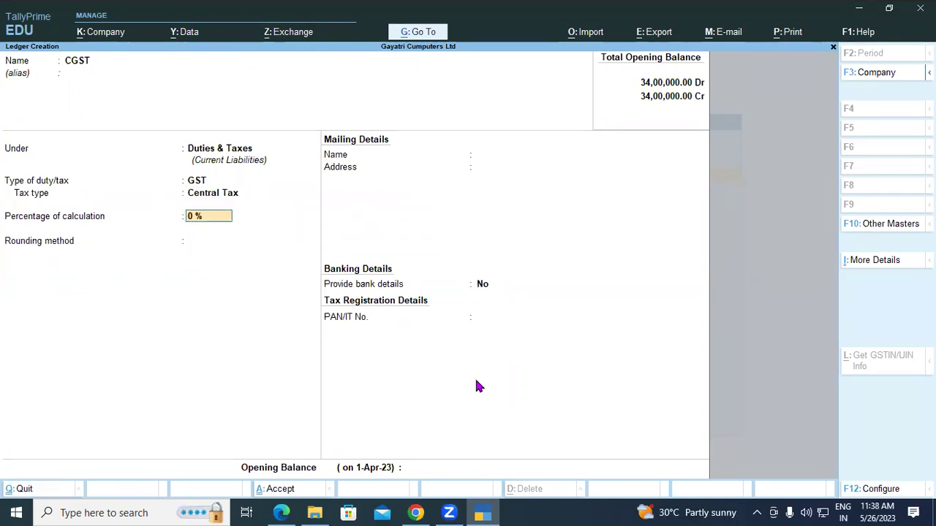
key(ctrl)
key(ctrl+a)
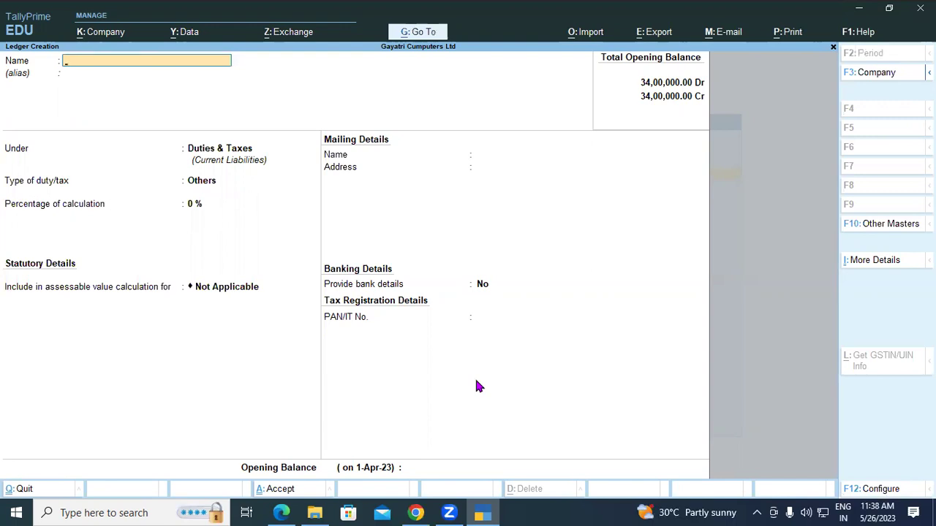
Step: Save an SGST ledger under Duties & Taxes with duty type GST and tax type State Tax
text(SGST)
key(Return)
key(Return)
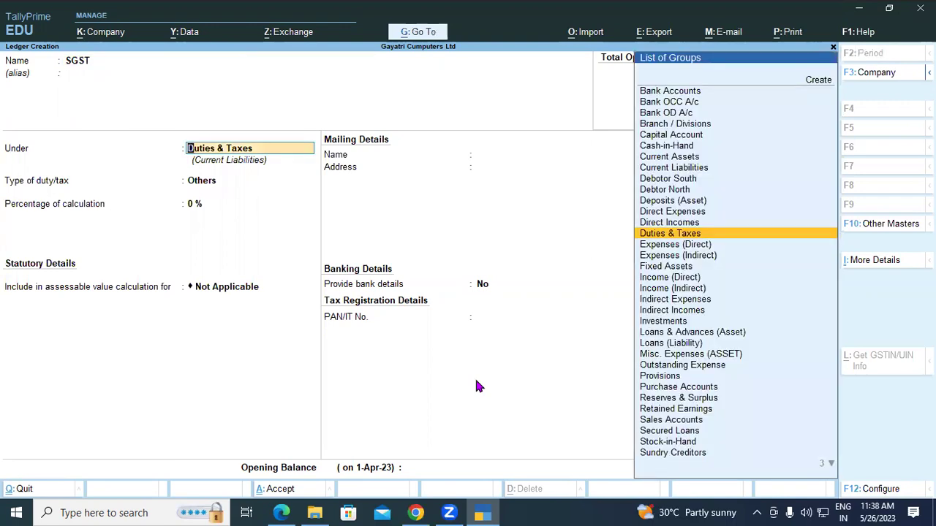
key(Return)
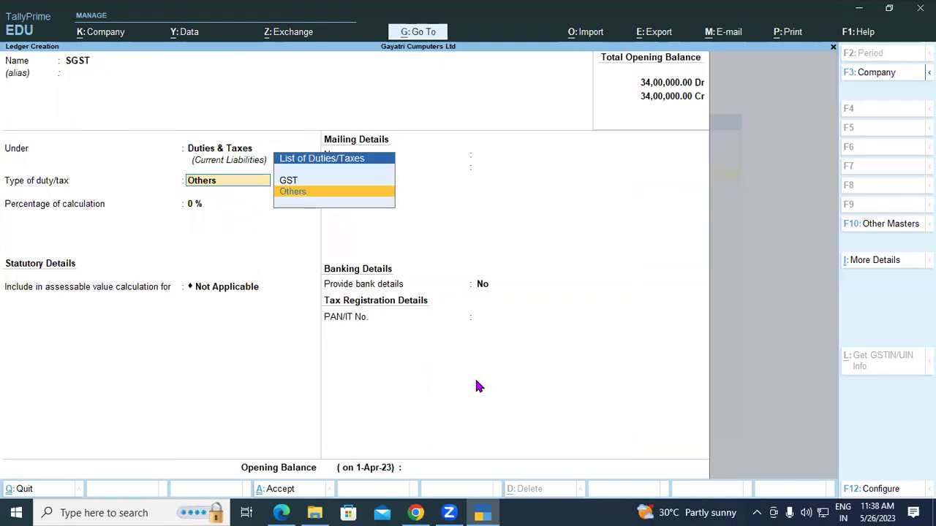
key(Up)
key(Return)
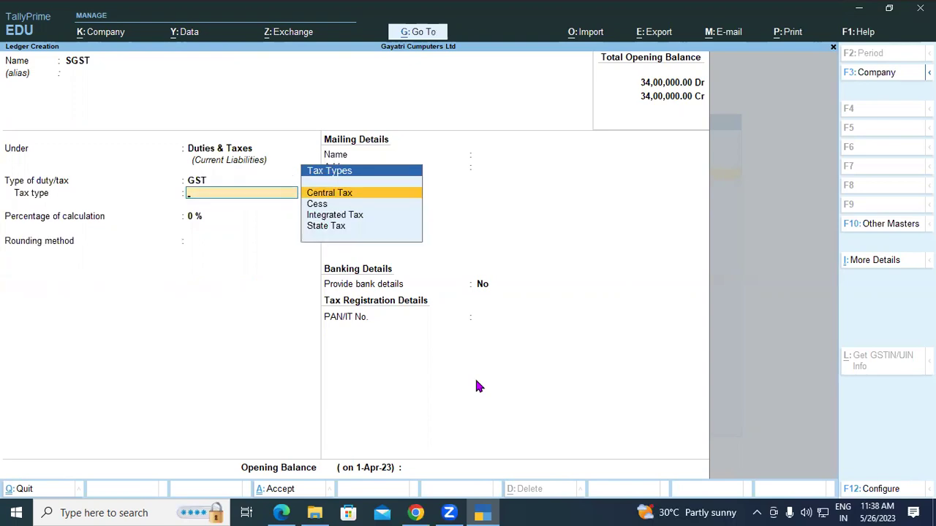
key(Down)
key(Down)
key(Down)
key(Return)
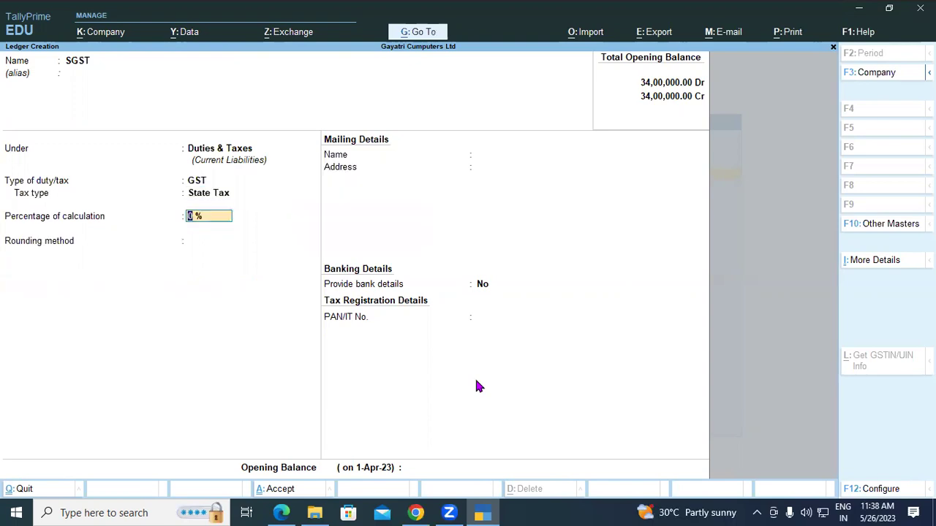
key(ctrl+a)
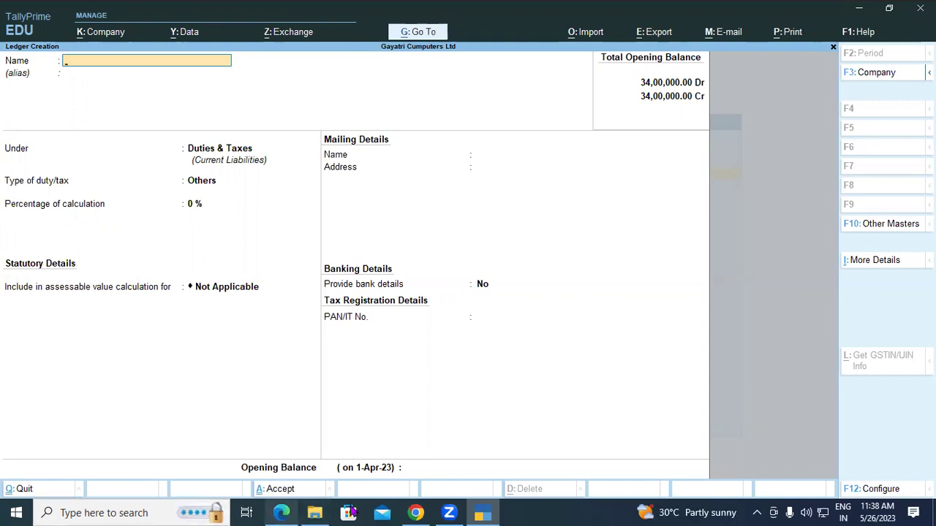
Step: Bring the tutorial PDF forward and scroll up to question 3's stock item table
mouse_move(316, 512)
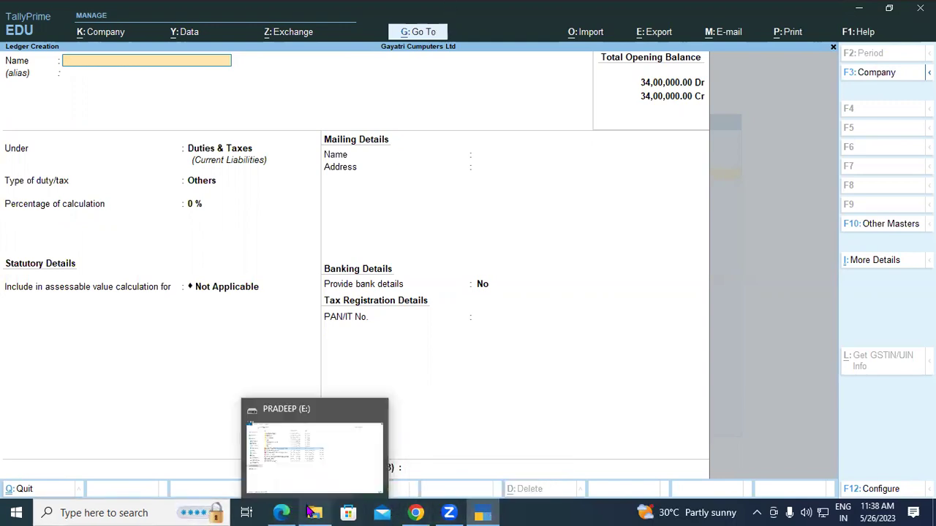
click(280, 513)
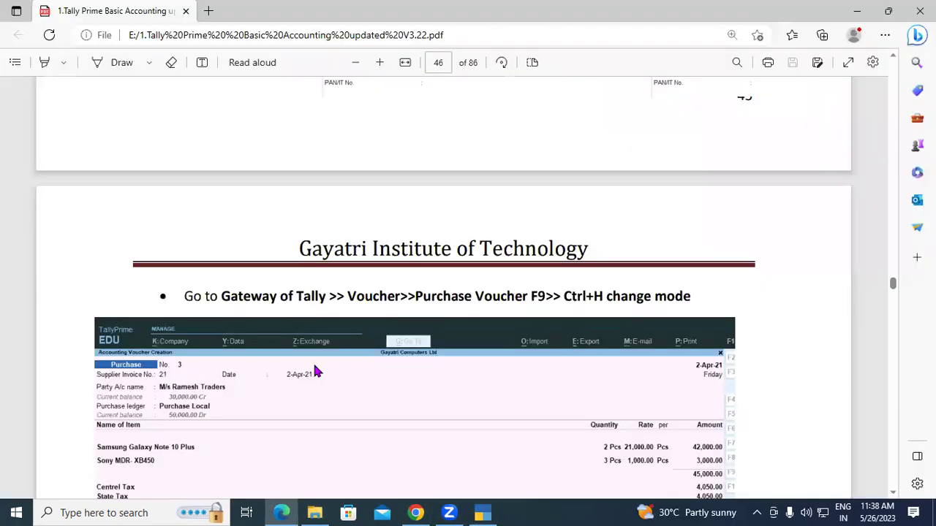
scroll(316, 371, up, 5)
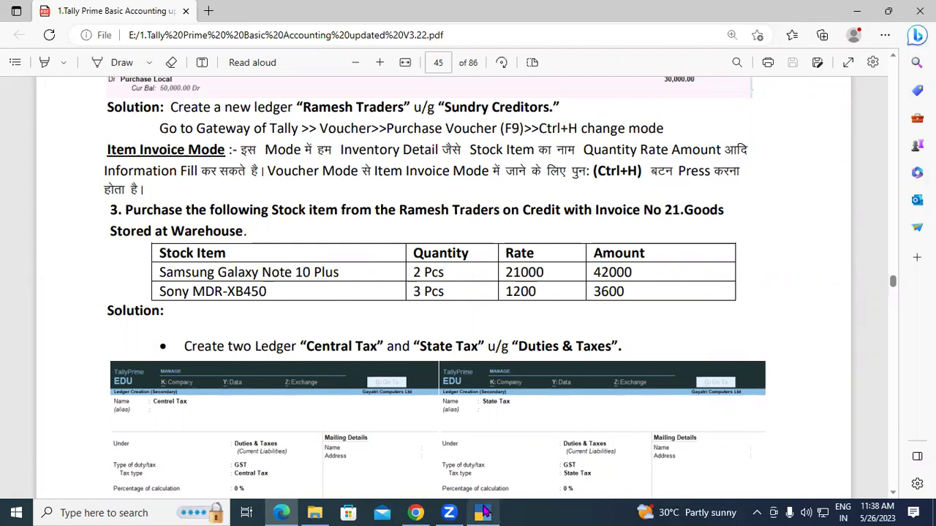
Step: Quit ledger creation, start Purchase voucher No. 3, and show the Change Voucher Mode list
key(alt+Tab)
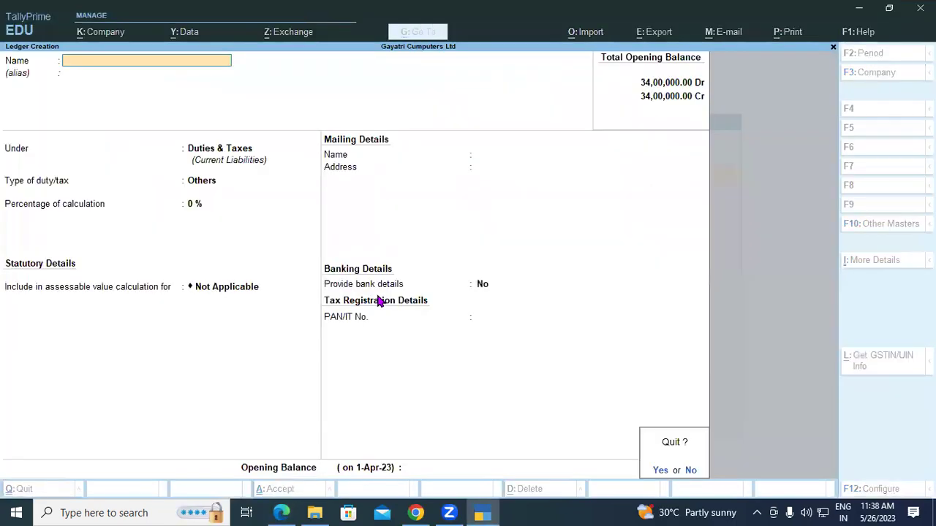
key(y)
key(Escape)
key(n)
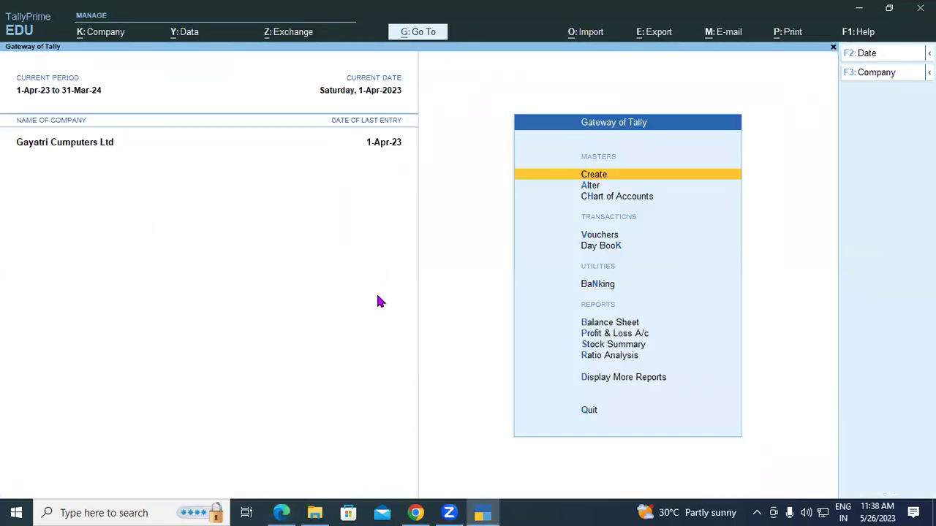
key(v)
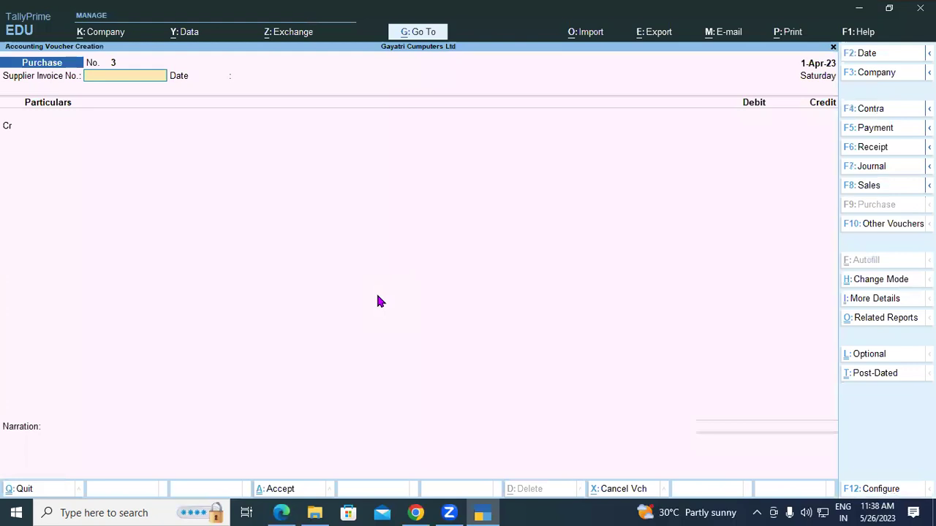
key(ctrl+h)
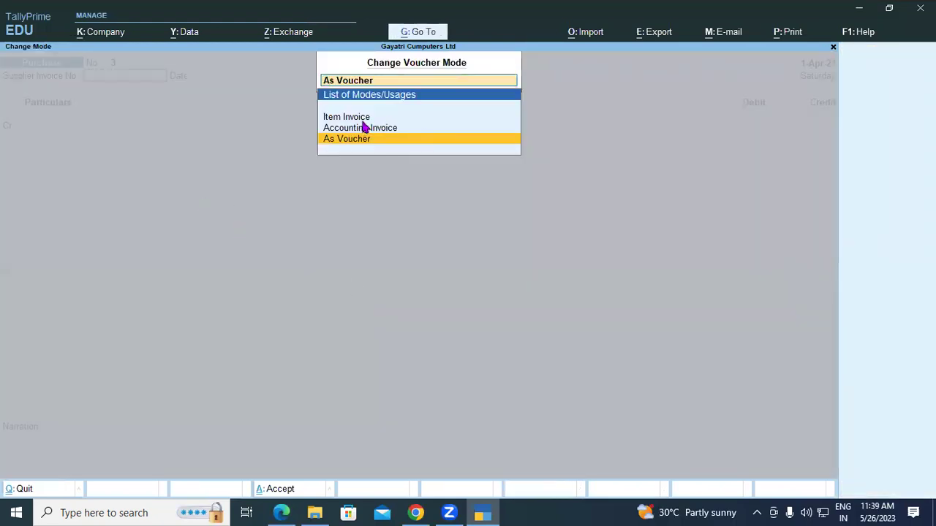
Step: Choose Item Invoice as the mode for Purchase voucher No. 3
key(Up)
key(Up)
key(Return)
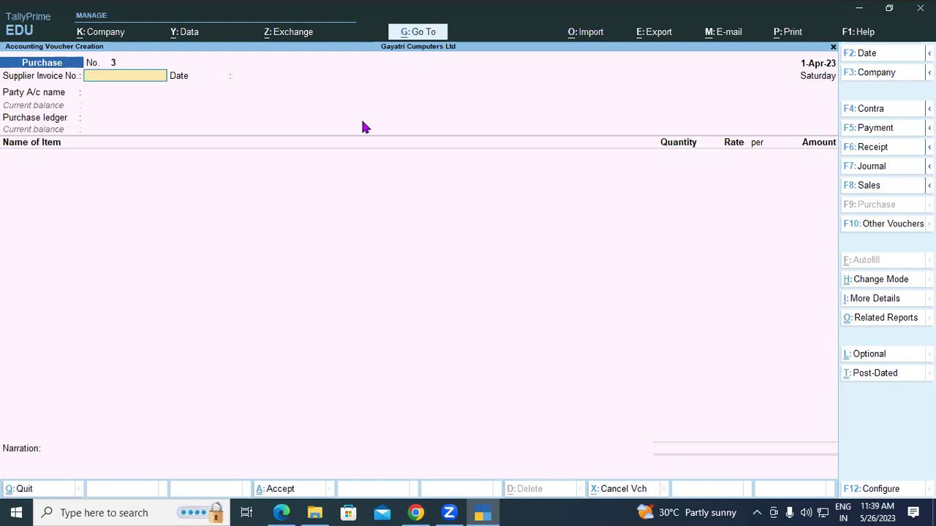
Step: Enter supplier invoice 21 dated 1-Apr-23 with Ramesh Traders as party, accepting receipt and party details
text(21)
key(Return)
key(Return)
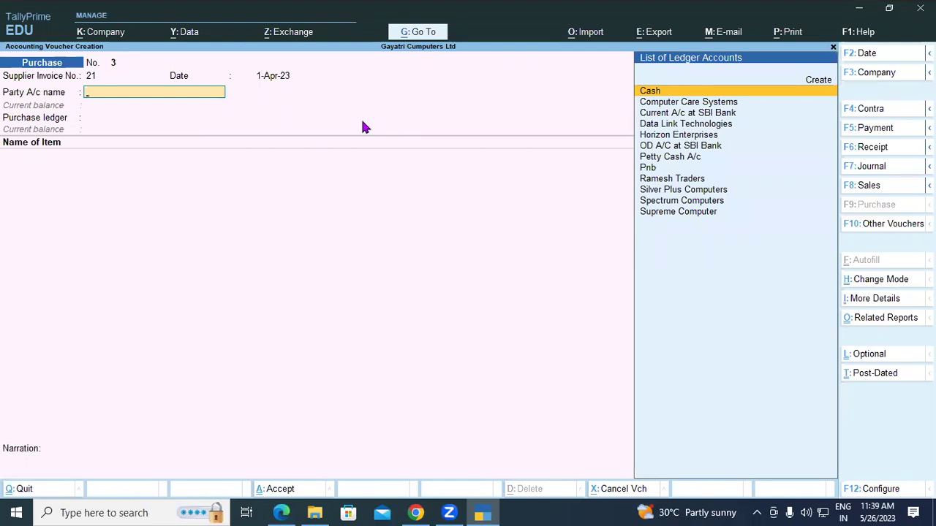
text(RAMESH T)
key(Return)
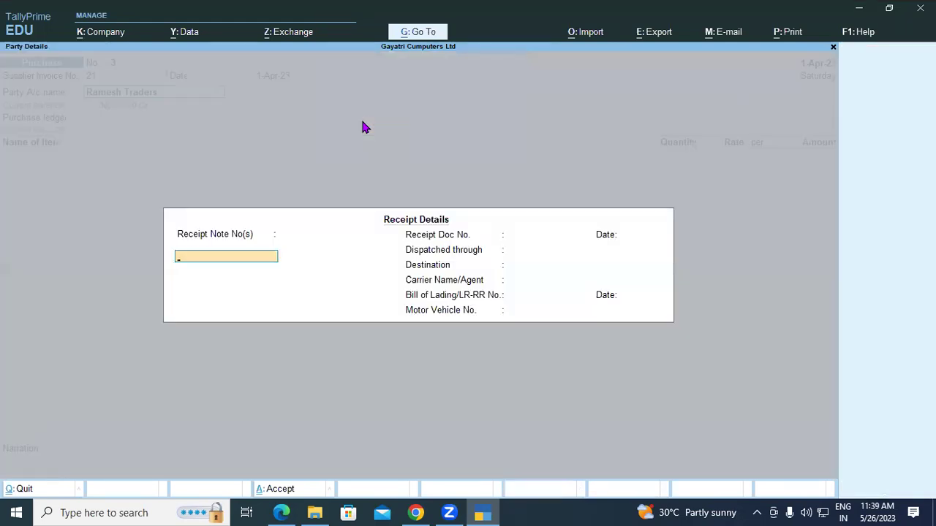
key(ctrl+a)
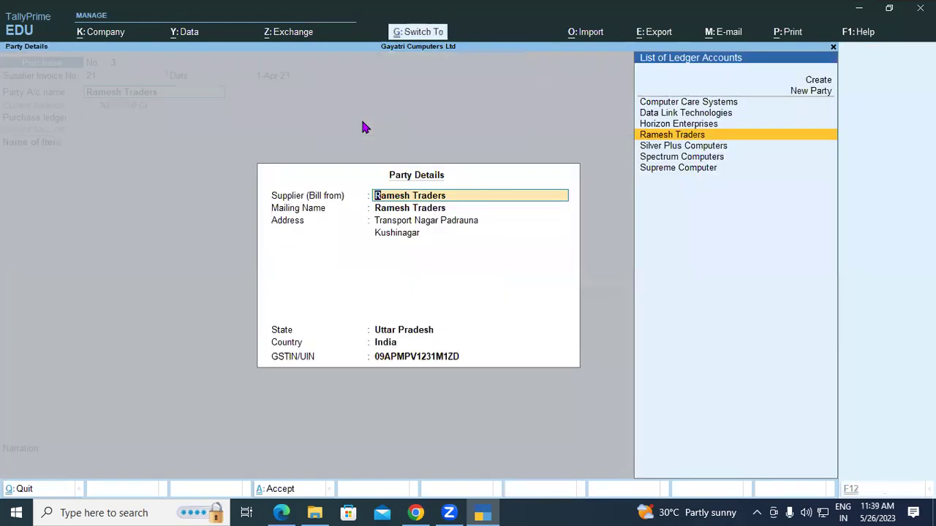
key(ctrl+a)
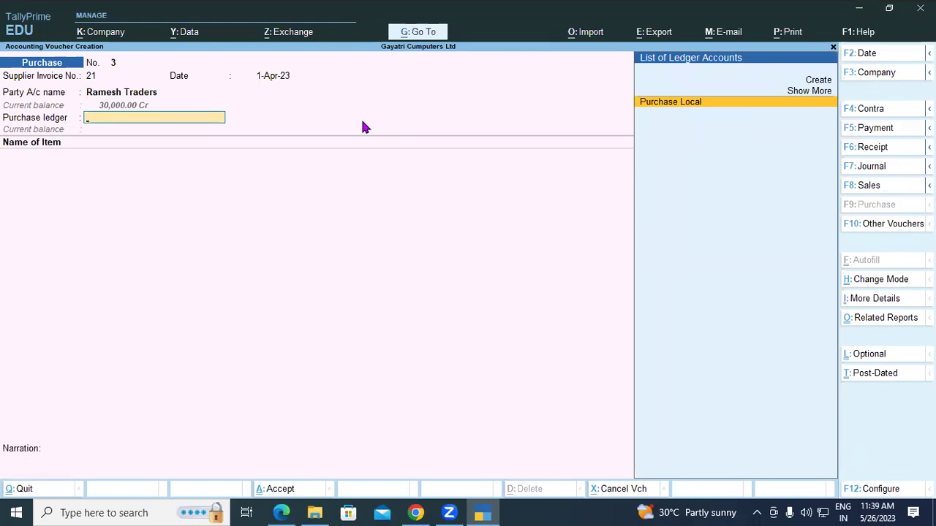
Step: Choose Purchase Local as the purchase ledger, checking the tutorial PDF
key(Return)
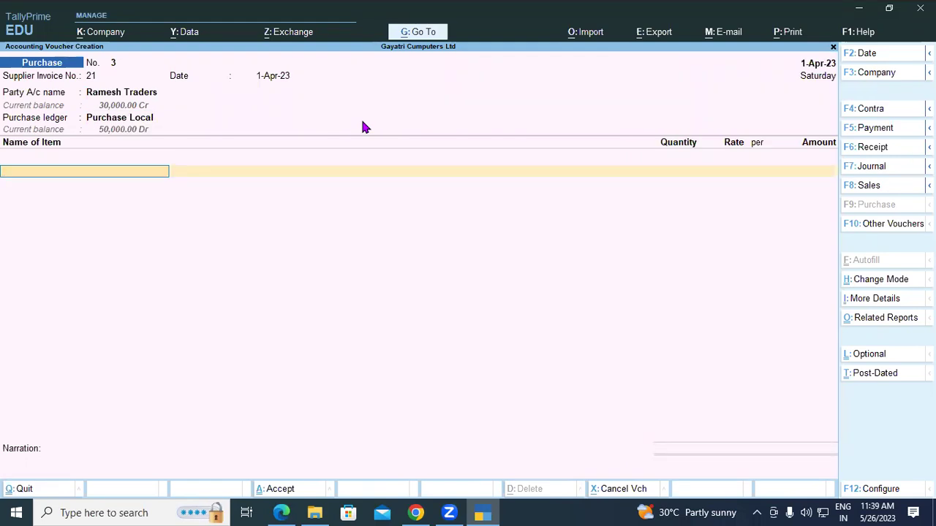
click(291, 513)
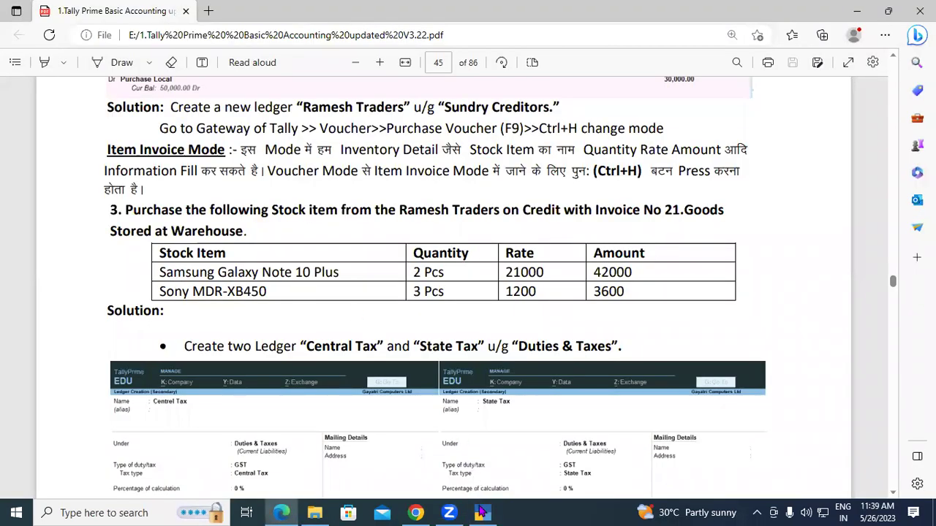
key(alt+Tab)
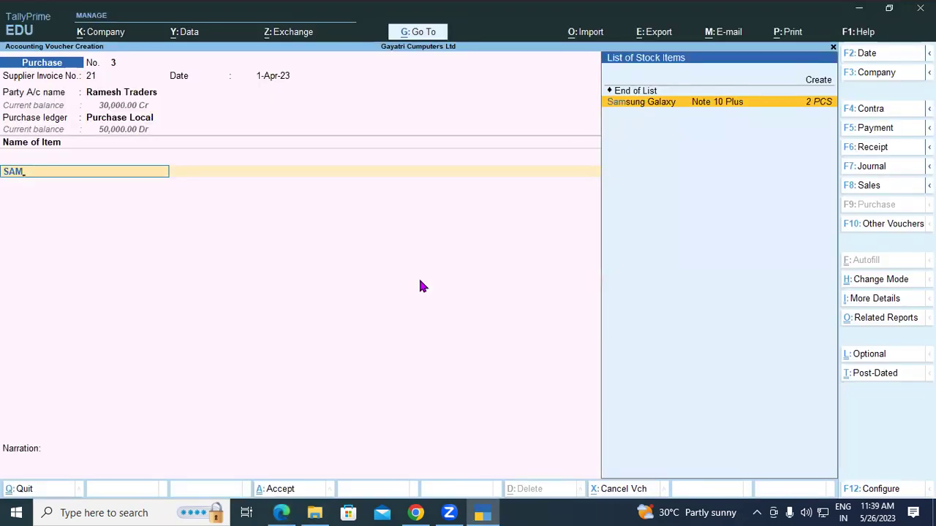
Step: Add Samsung Galaxy Note 10 Plus: 2 PCS at 21,000 in WAREHOUSE
key(Return)
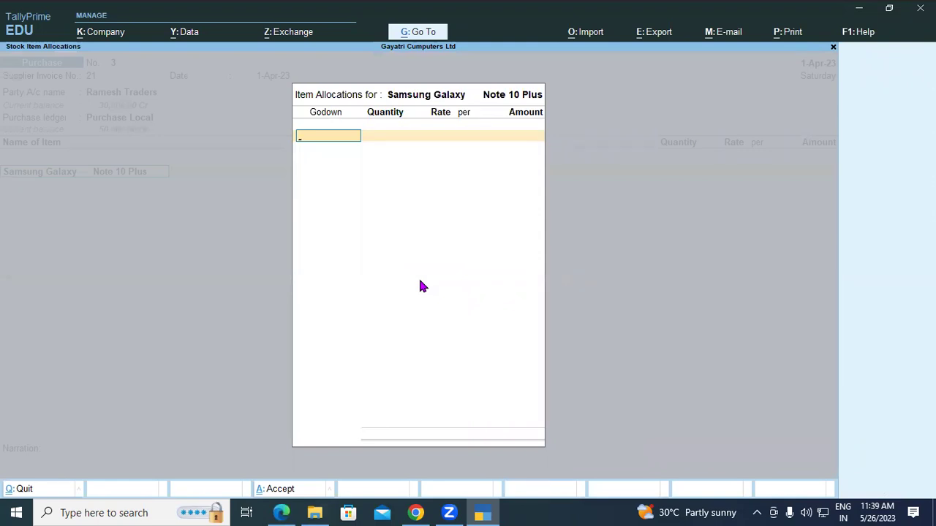
text(wareh)
key(Return)
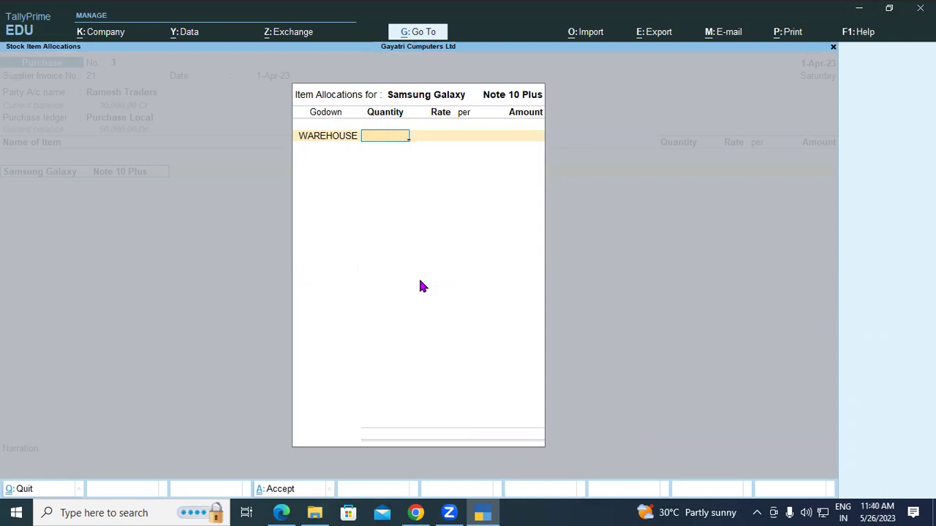
text(2)
key(Return)
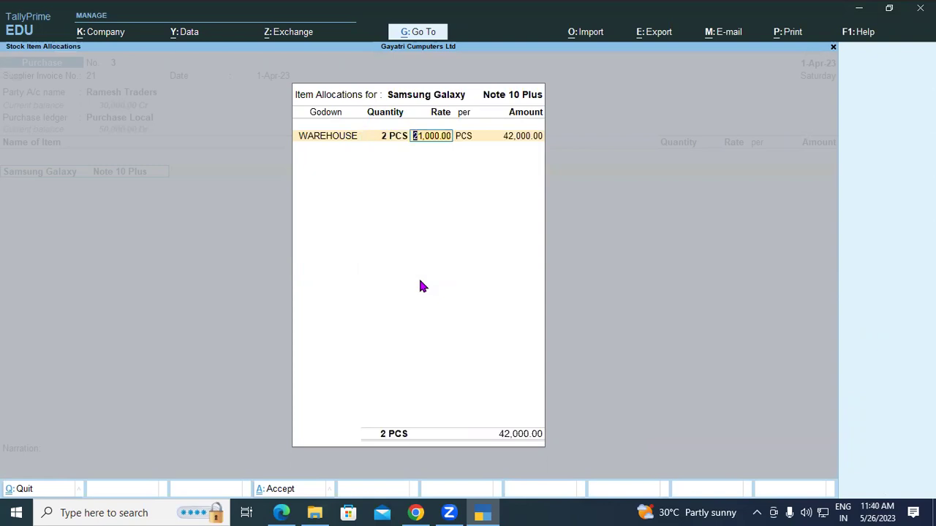
key(Return)
key(Return)
key(Return)
key(Return)
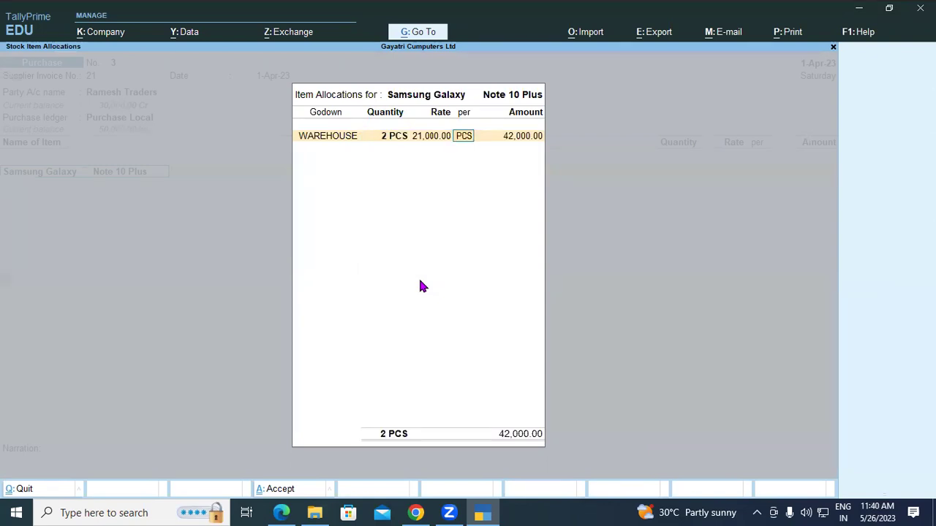
key(Return)
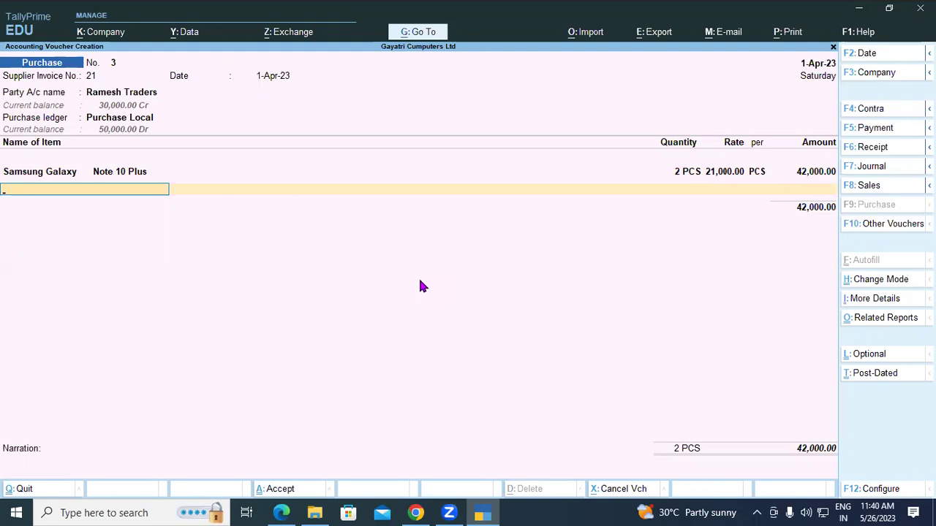
Step: Add Sony MDR- XB450 as the second item with 3 PCS from WAREHOUSE
text(SONY)
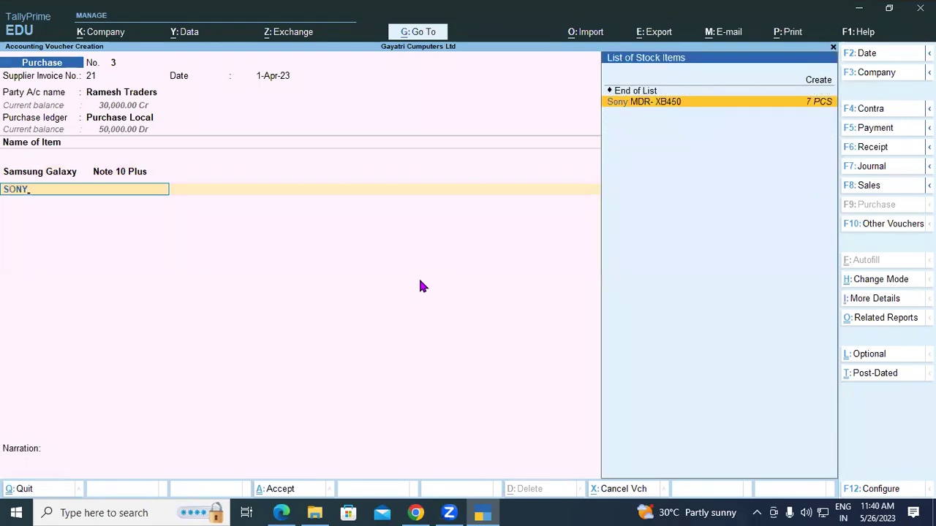
key(Return)
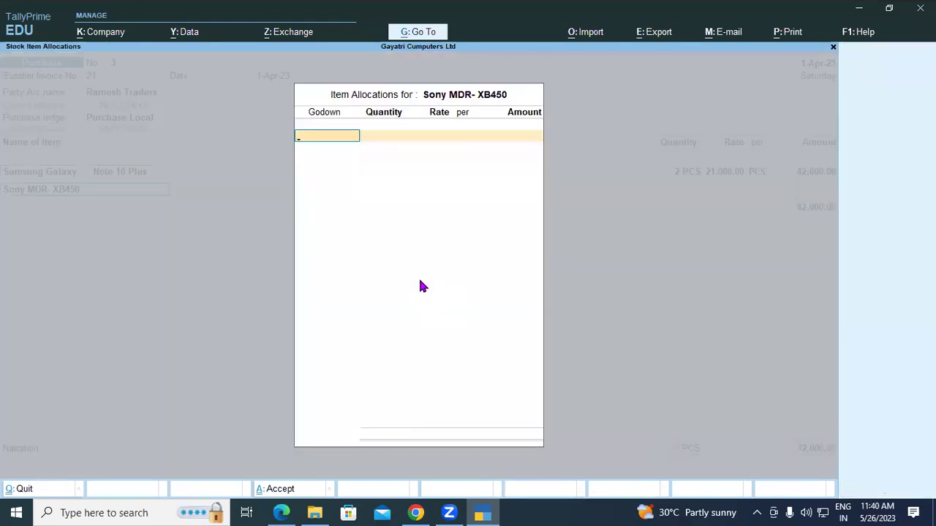
text(WARE)
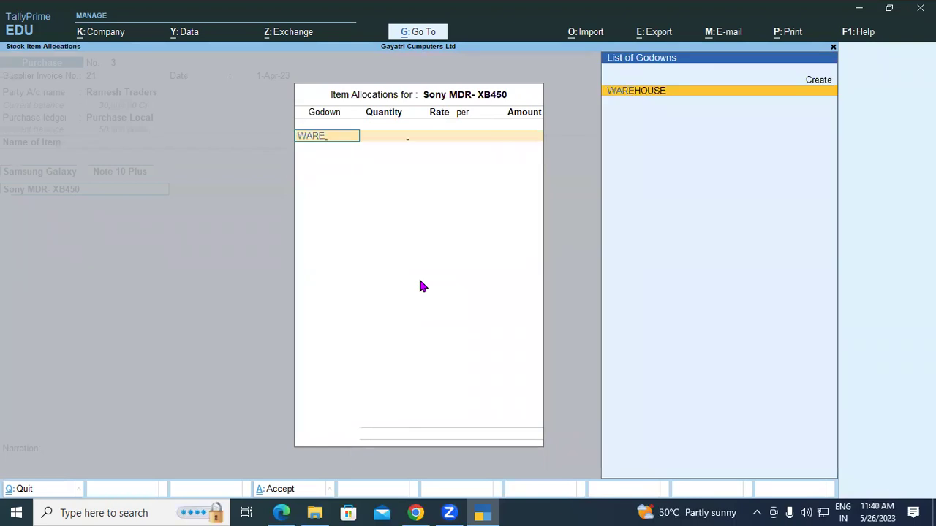
key(Return)
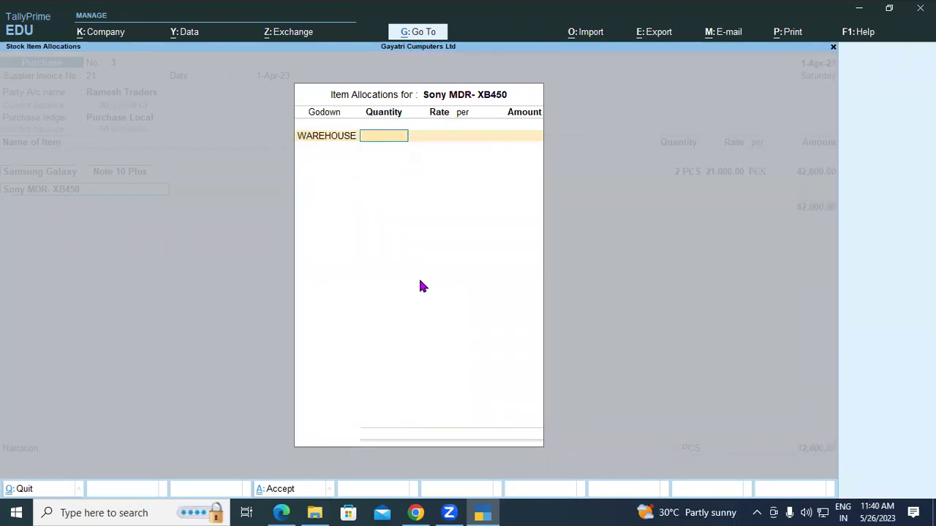
text(3)
key(Return)
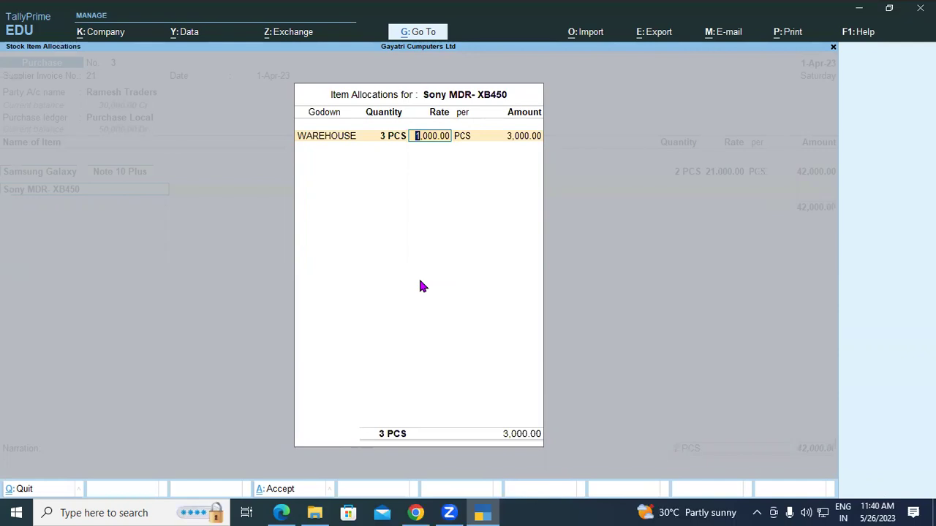
click(297, 512)
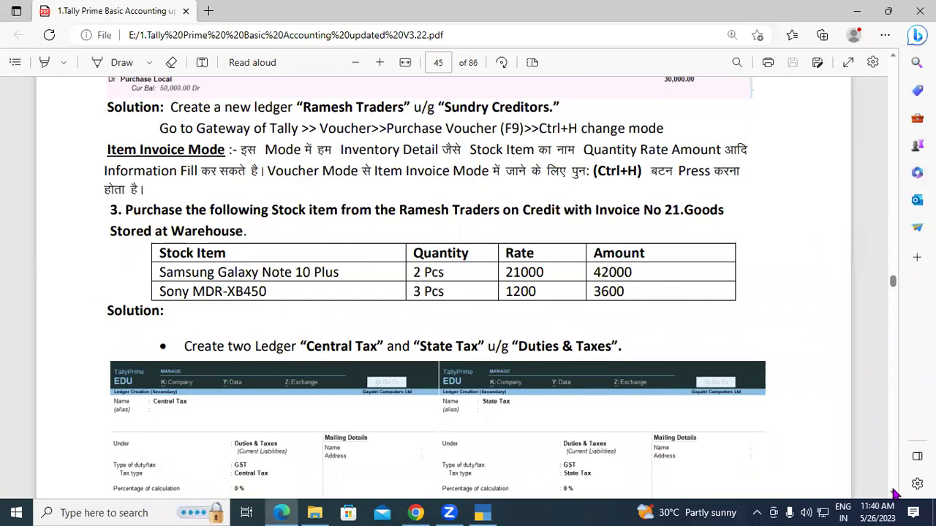
Step: Scroll the exercise PDF across pages 45–46 to review the purchase table, then return to Tally
click(893, 491)
scroll(895, 494, down, 8)
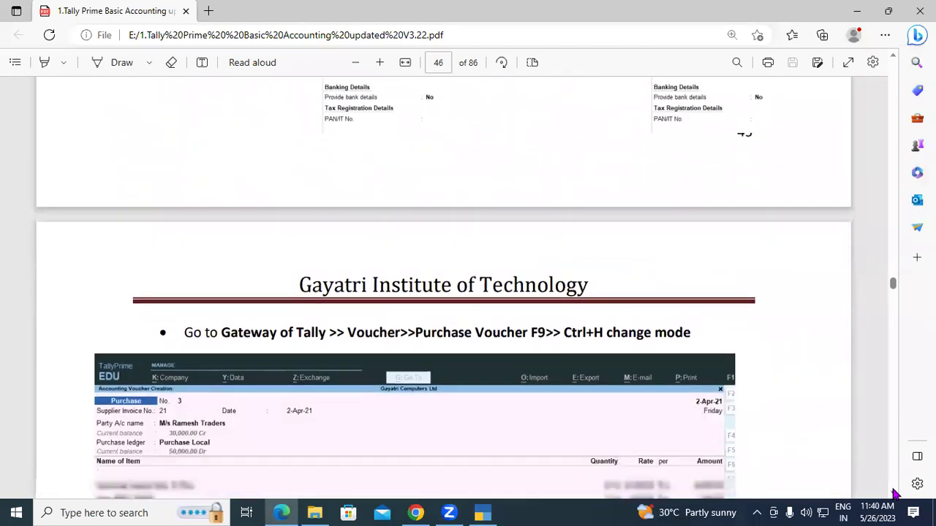
scroll(895, 494, down, 1)
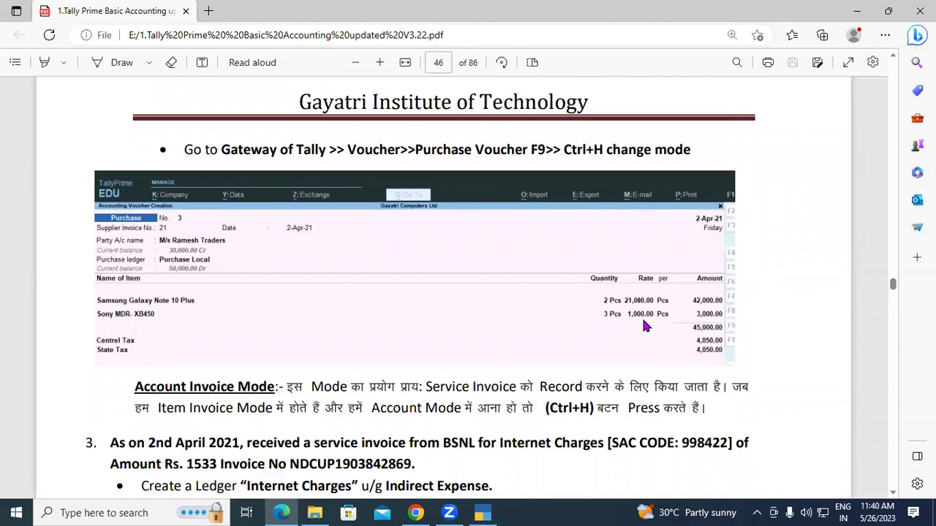
click(893, 57)
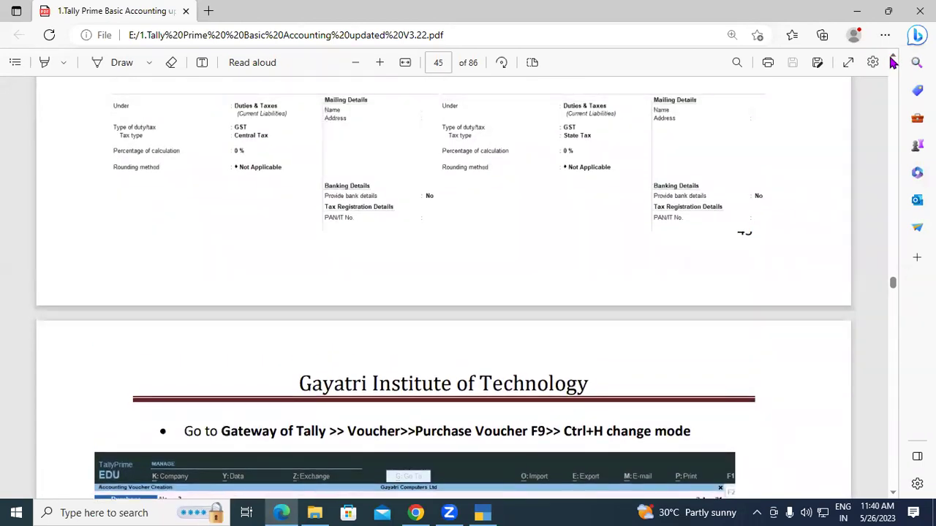
click(893, 57)
click(893, 59)
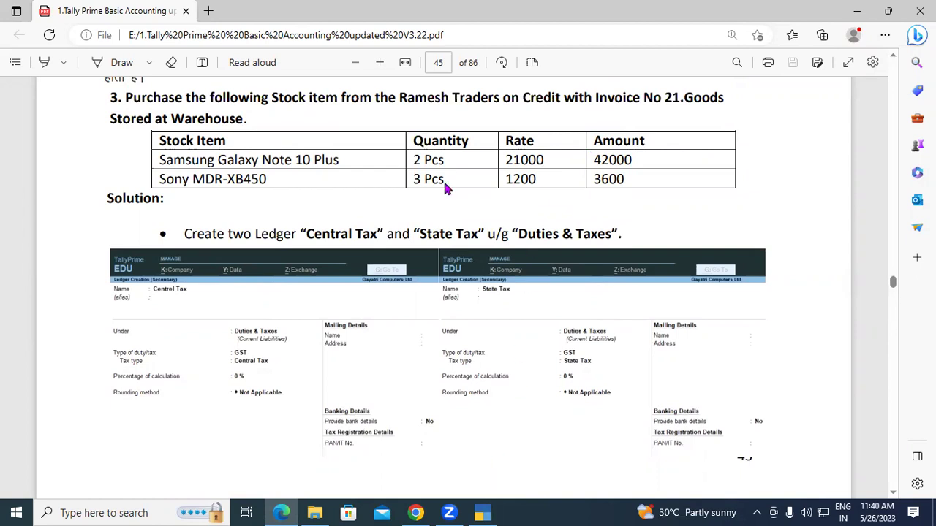
key(alt+Tab)
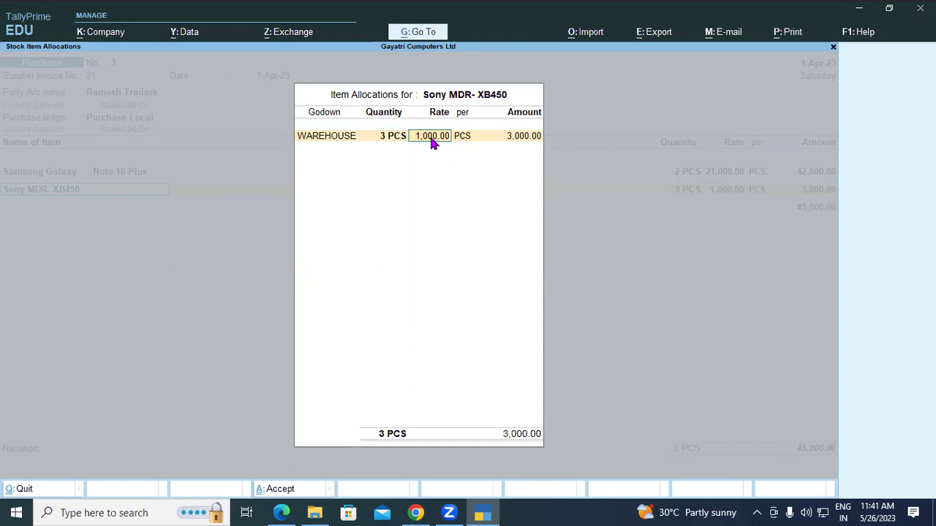
Step: Accept the Sony line at 1,000.00 rate (3,000.00) and add CGST of 4,050.00
key(Return)
key(Return)
key(Return)
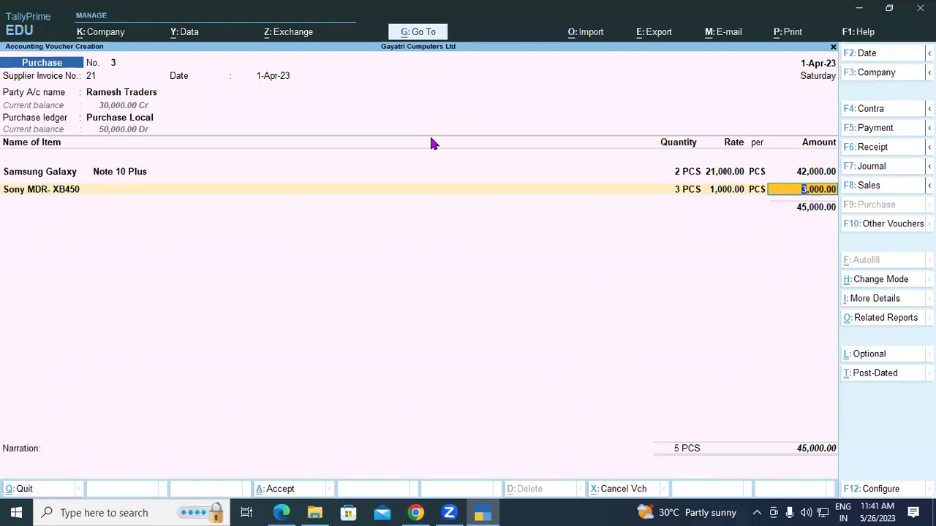
key(Return)
key(Return)
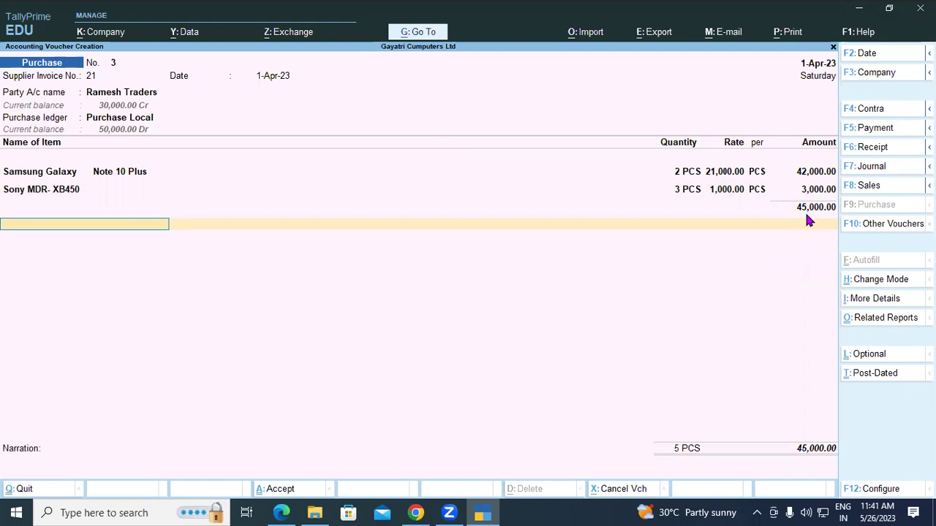
text(CGS)
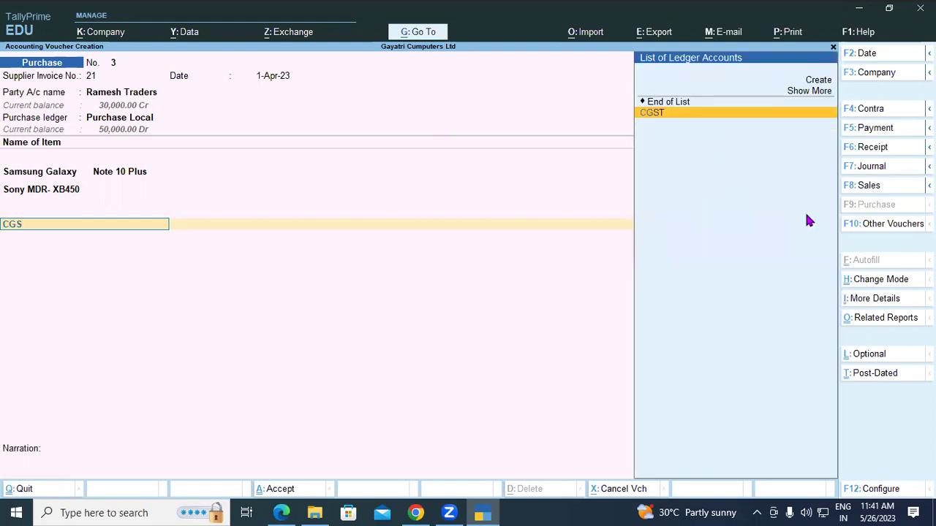
key(Return)
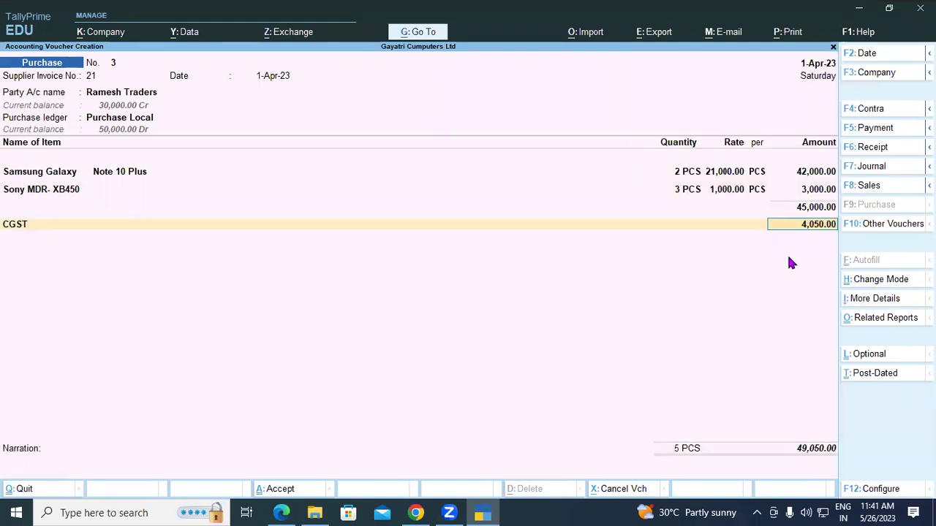
key(Return)
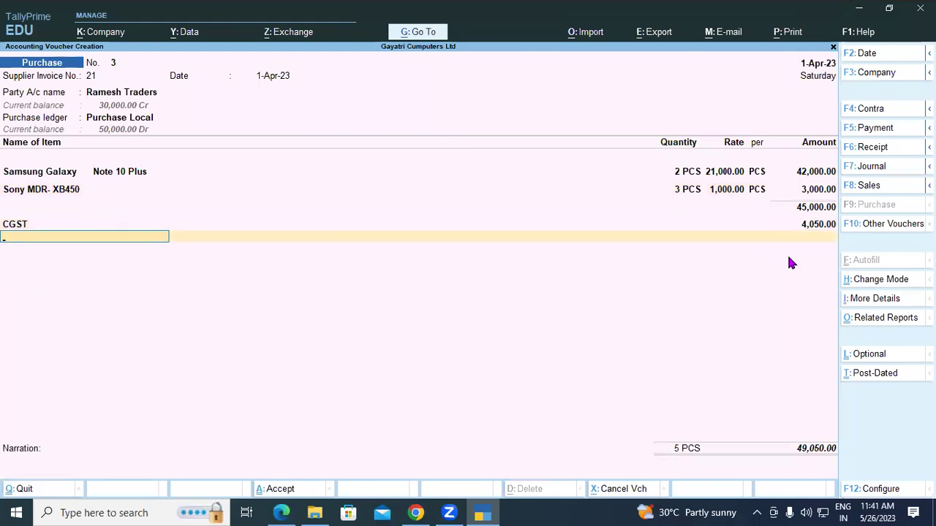
Step: Add SGST of 4,050.00 and save purchase voucher No. 3 totalling 53,100.00
text(S)
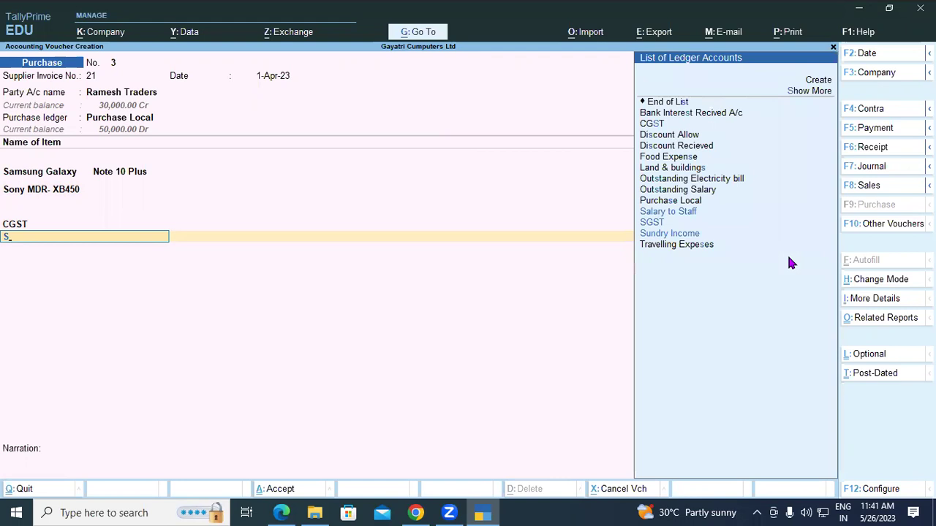
text(G)
key(Return)
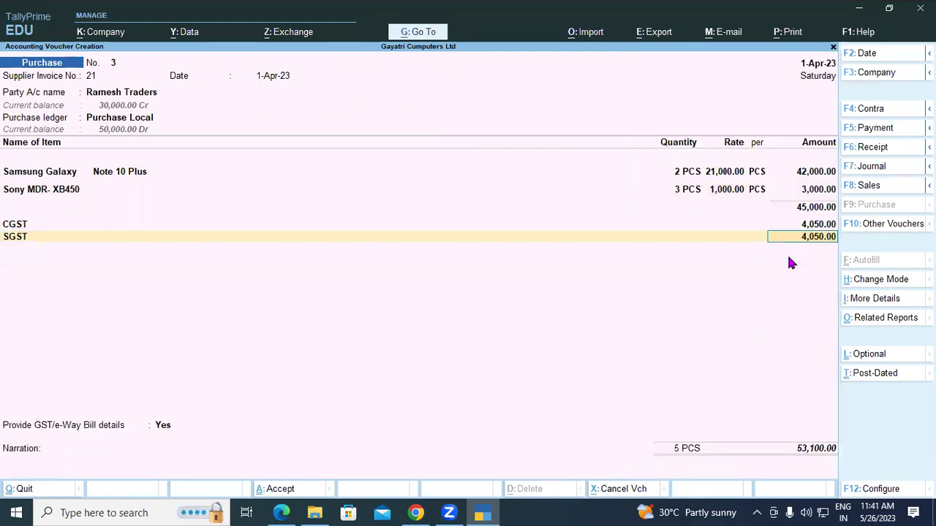
key(Return)
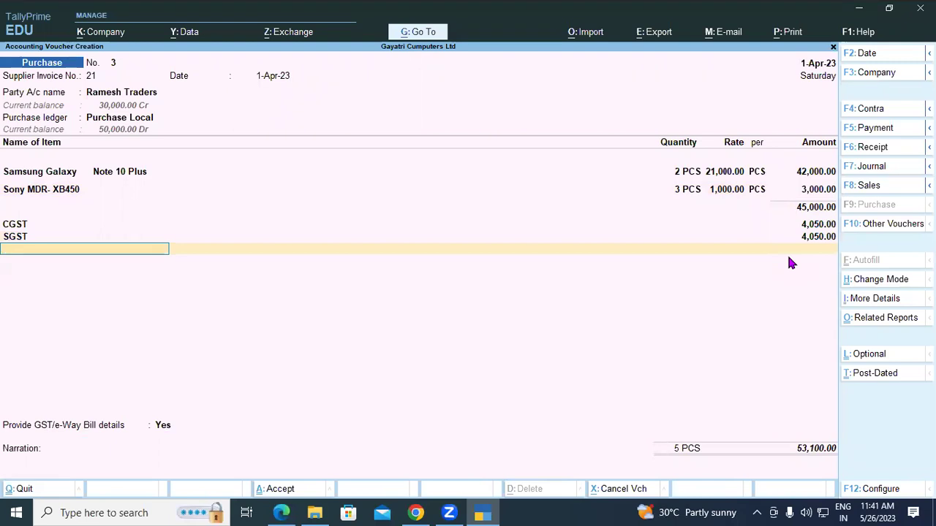
key(ctrl)
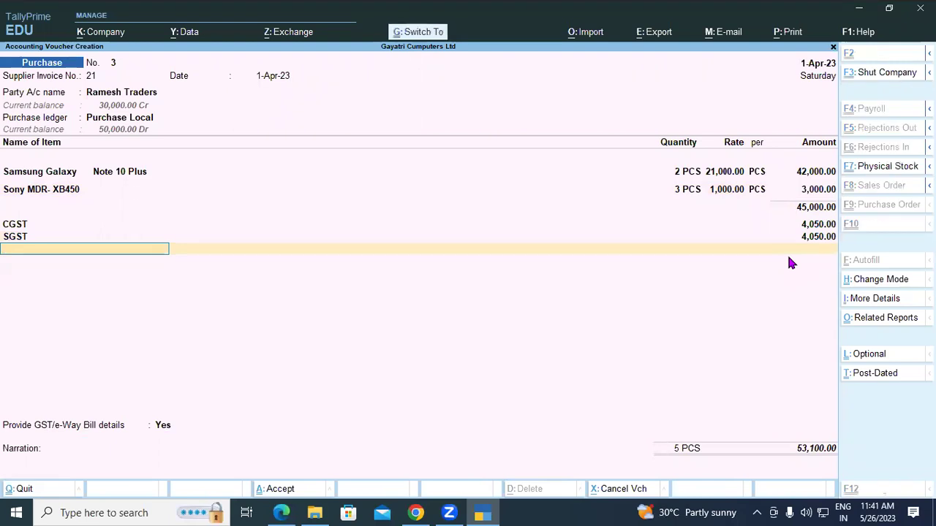
key(ctrl+a)
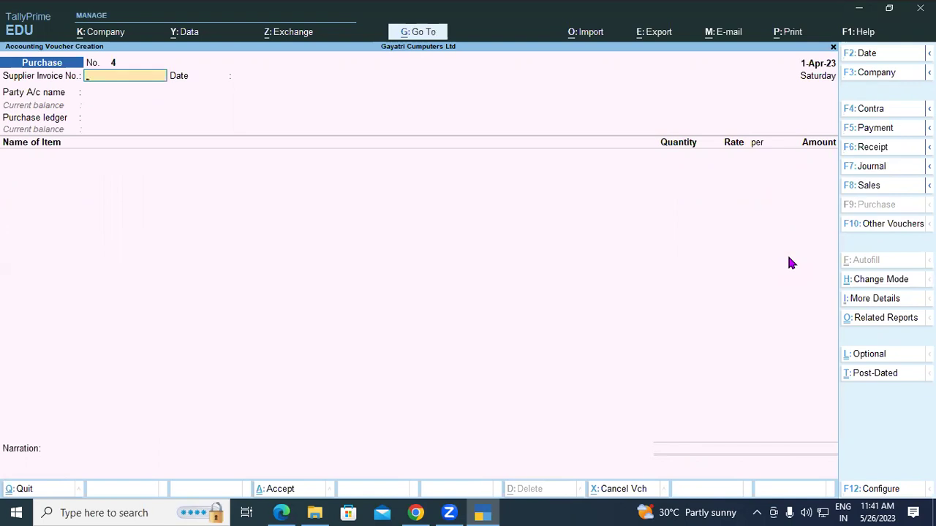
Step: Scroll the exercise PDF down to page 46's reference voucher and BSNL internet charges question
click(280, 513)
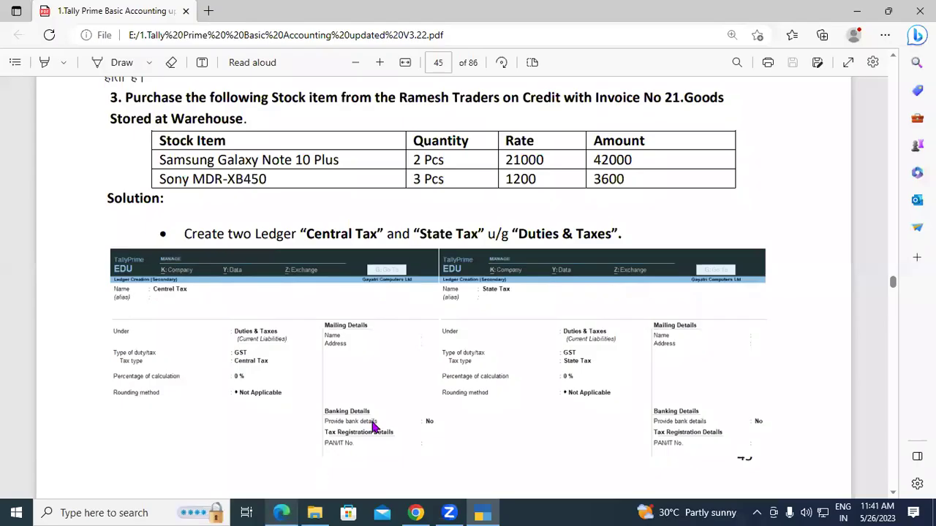
scroll(413, 398, down, 6)
scroll(413, 401, down, 3)
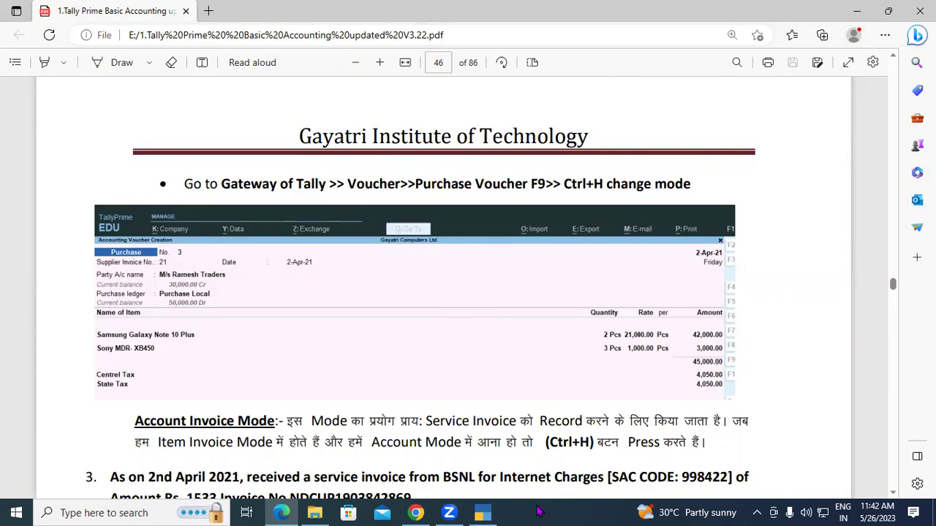
scroll(537, 511, down, 2)
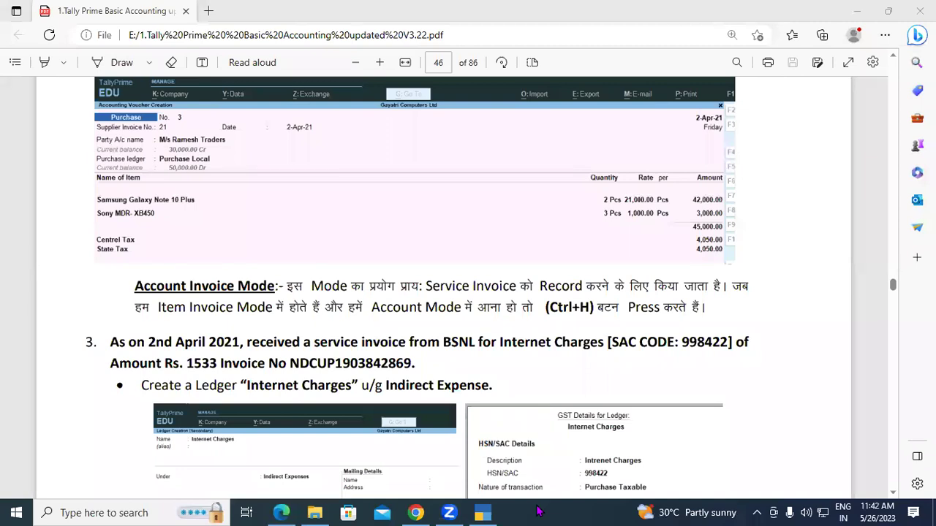